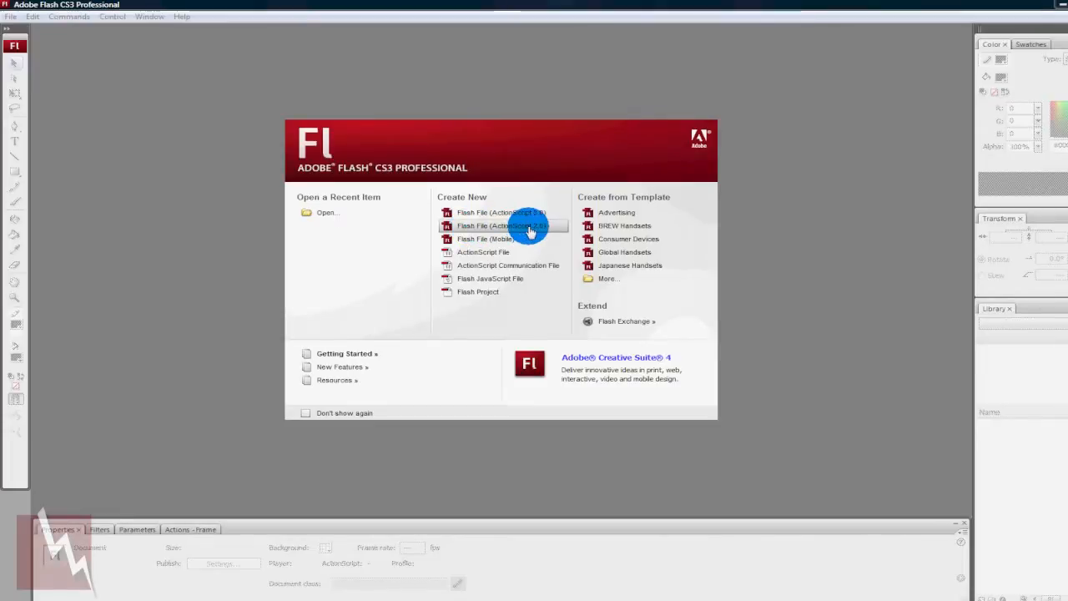
- Create an ActionScript 2.0 Flash file and draw a round winking face with nose, smile and tongue using the Pencil tool
click(529, 231)
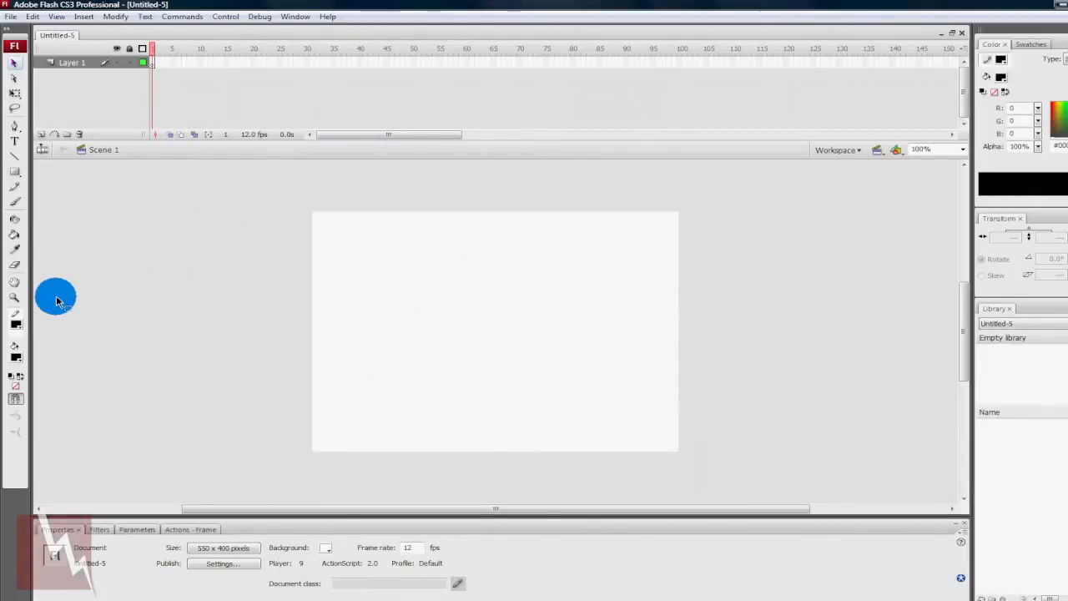
click(13, 188)
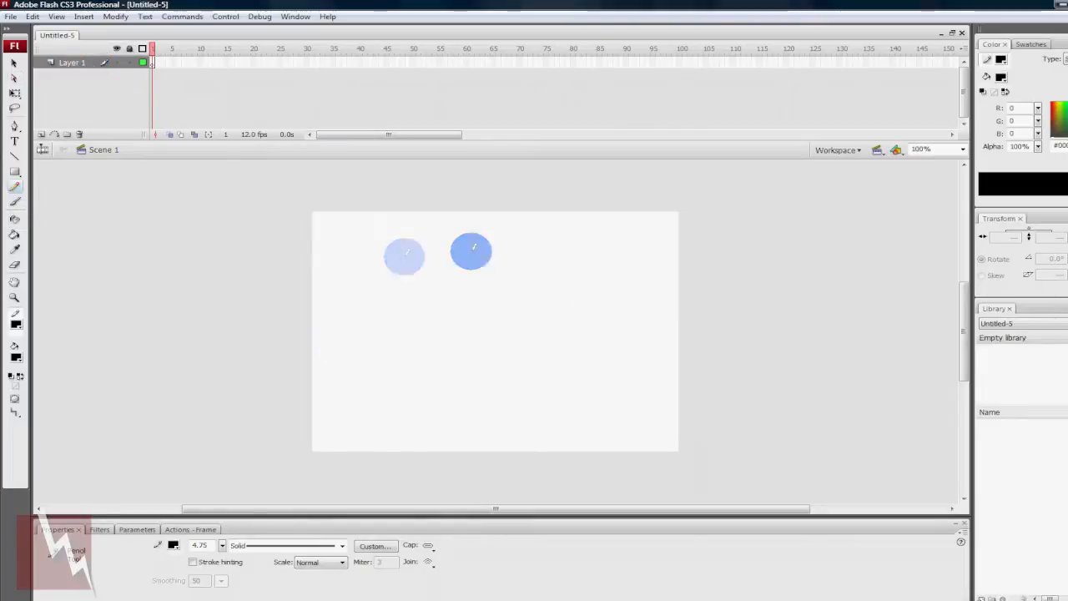
mouse_move(431, 249)
mouse_down()
mouse_move(441, 237)
mouse_move(501, 229)
mouse_move(529, 274)
mouse_move(500, 306)
mouse_move(449, 298)
mouse_move(432, 248)
mouse_move(481, 250)
mouse_move(464, 244)
mouse_up()
mouse_move(489, 245)
mouse_down()
mouse_move(506, 239)
mouse_move(489, 245)
mouse_up()
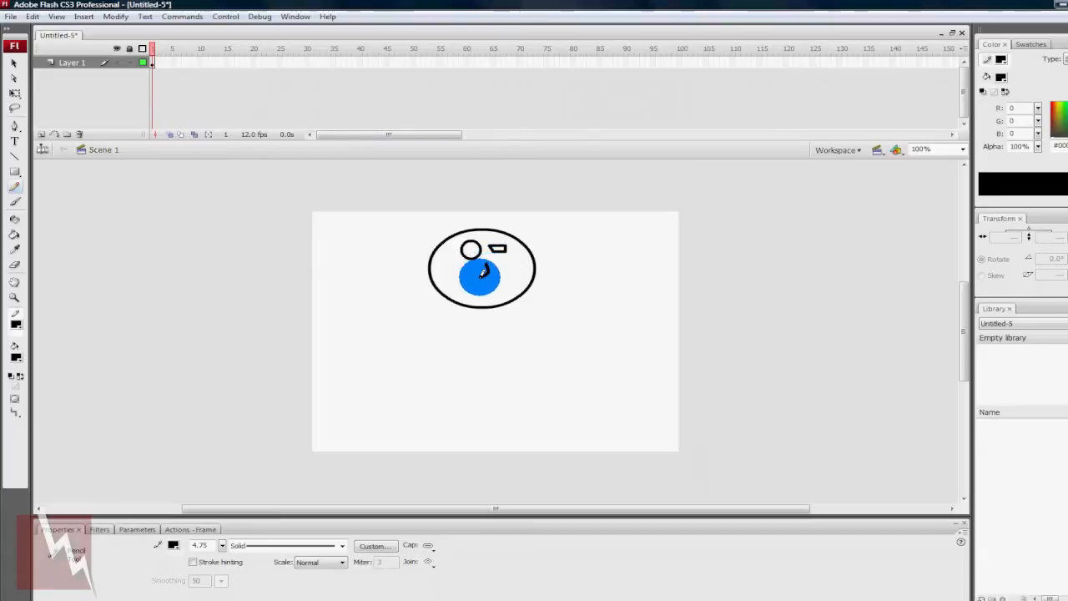
mouse_move(451, 275)
mouse_down()
mouse_move(479, 291)
mouse_move(510, 272)
mouse_move(476, 299)
mouse_move(489, 292)
mouse_up()
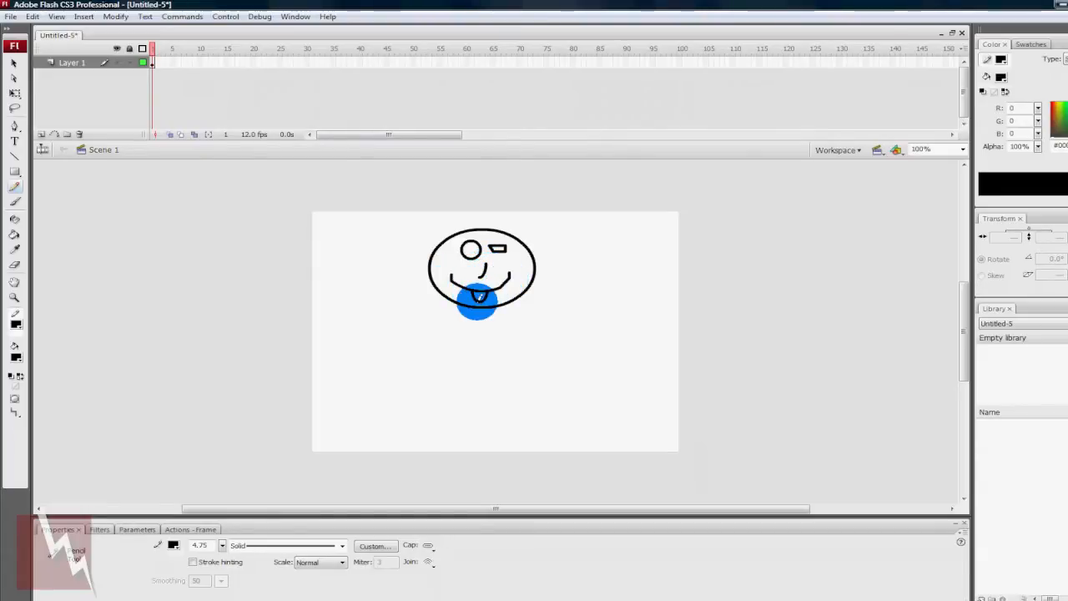
- Draw the stick figure's body, two legs, one raised and one lowered arm, and spiky hair on the head
mouse_move(478, 307)
mouse_down()
mouse_move(479, 348)
mouse_move(454, 365)
mouse_move(426, 431)
mouse_up()
mouse_move(480, 349)
mouse_down()
mouse_move(534, 364)
mouse_move(526, 417)
mouse_up()
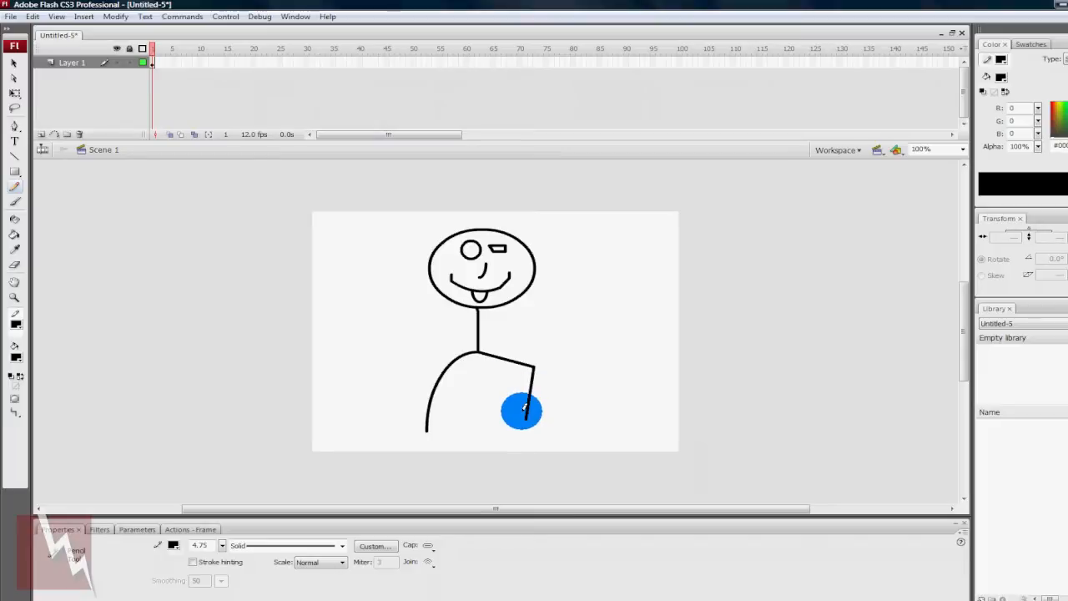
drag(478, 328, 380, 259)
mouse_move(480, 326)
mouse_down()
mouse_move(521, 320)
mouse_move(565, 341)
mouse_move(583, 396)
mouse_up()
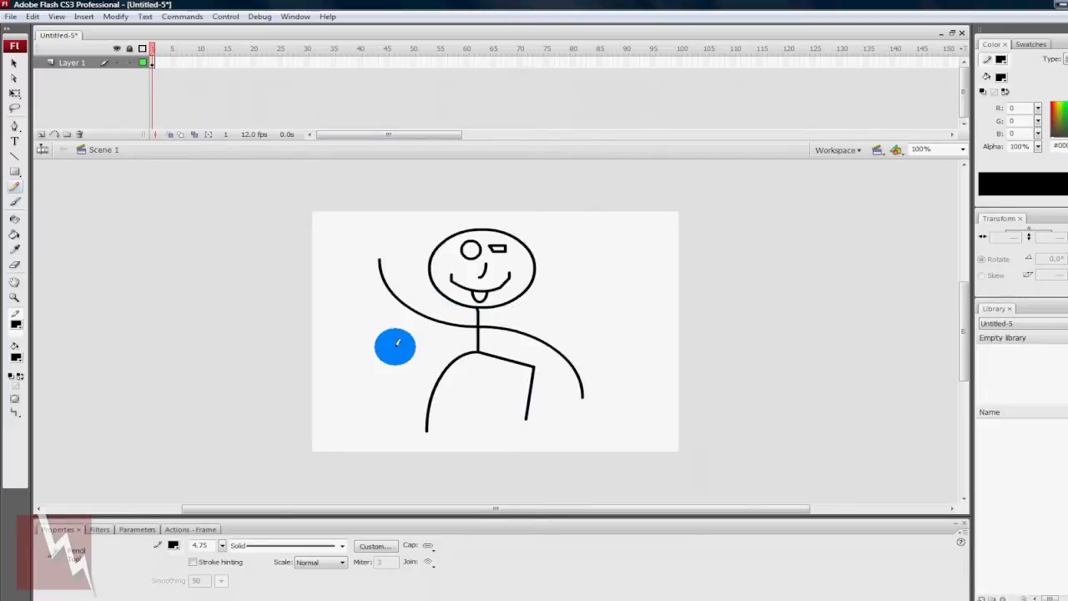
mouse_move(432, 252)
mouse_down()
mouse_move(447, 218)
mouse_move(454, 227)
mouse_move(483, 215)
mouse_move(538, 247)
mouse_up()
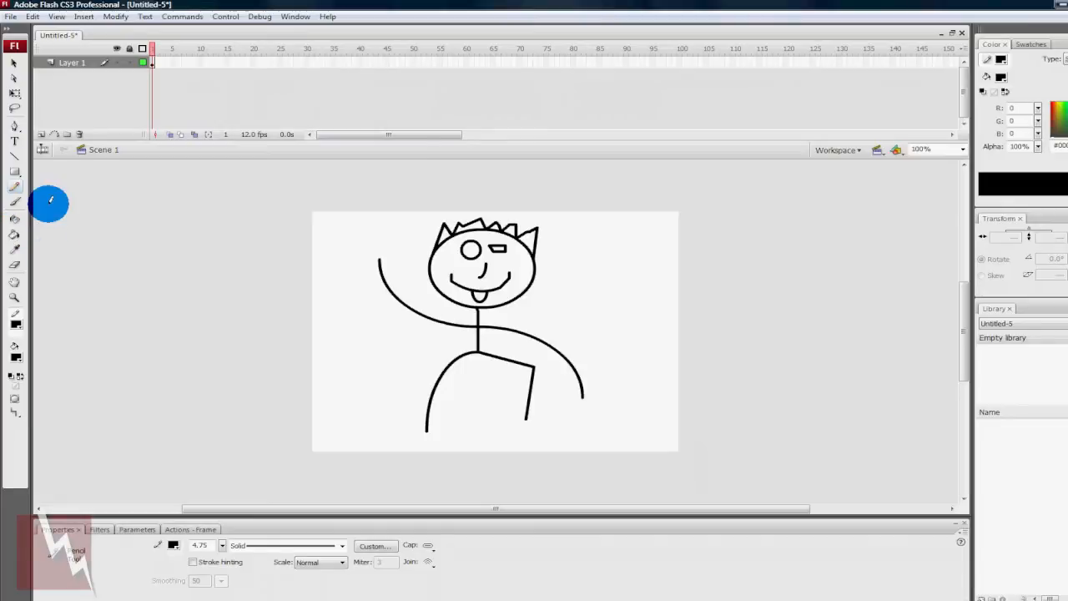
- Fill the tongue with red using the Paint Bucket
click(15, 235)
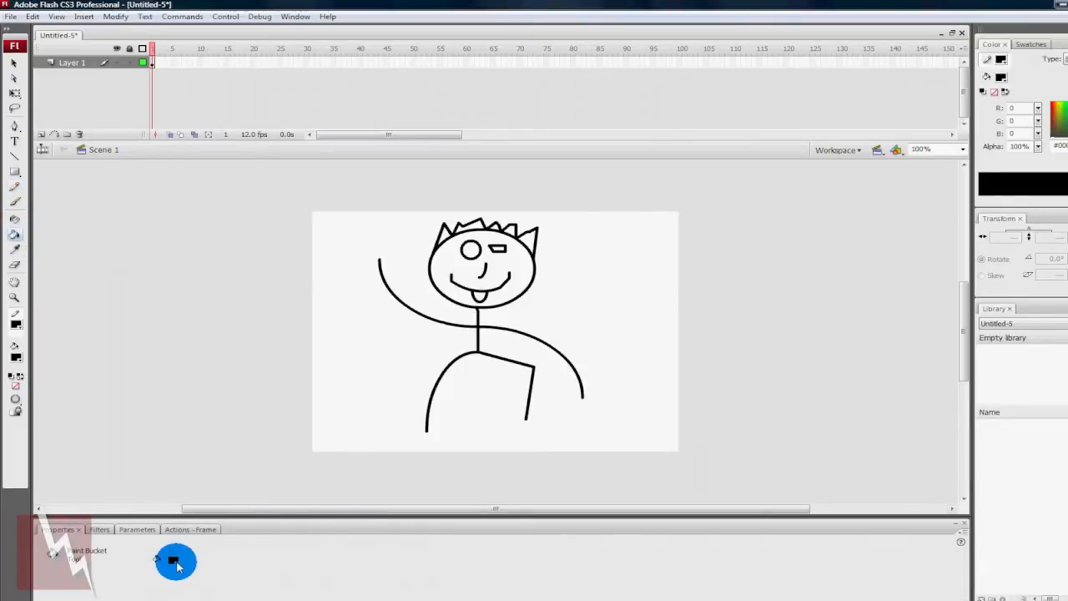
click(173, 559)
click(184, 497)
click(479, 294)
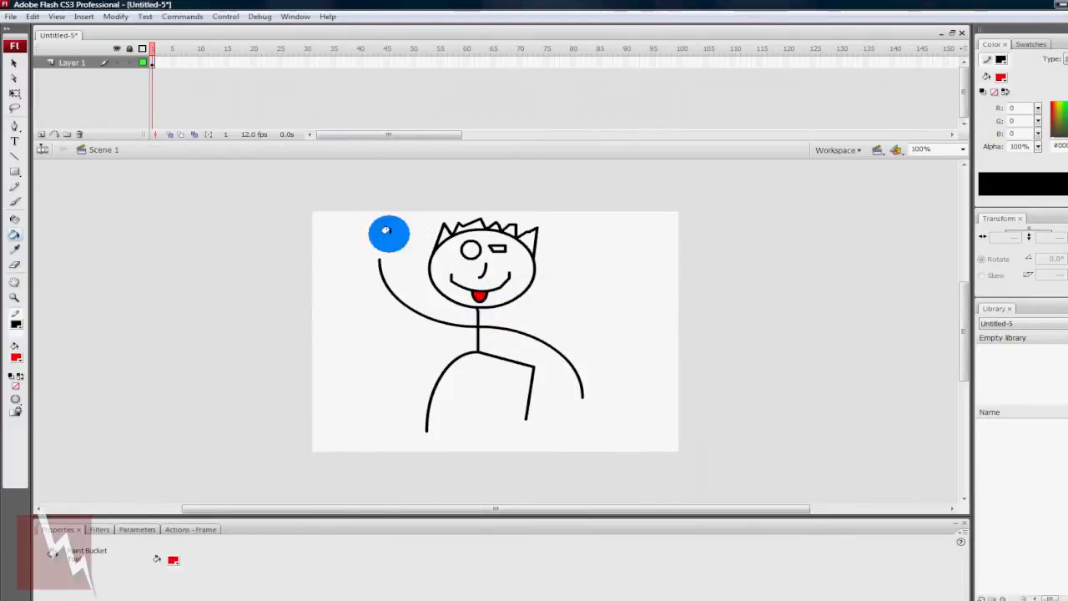
- Fill all the hair spikes with blue (#0000FF)
click(173, 559)
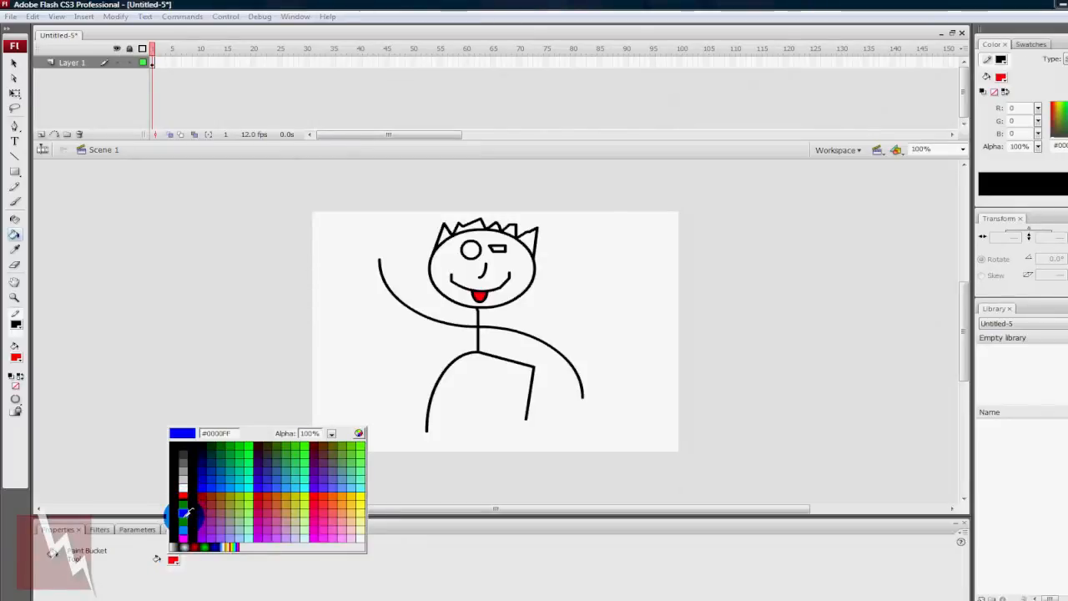
click(184, 511)
click(441, 228)
click(494, 224)
click(529, 236)
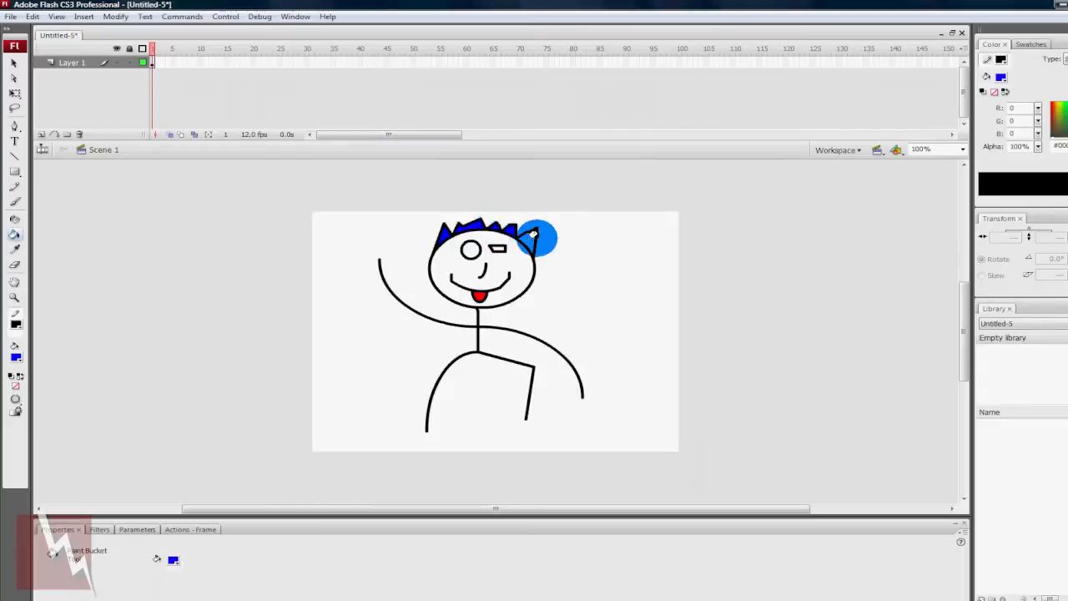
- Insert a keyframe at frame 2 of Layer 1 and delete the figure's raised arm there
click(13, 67)
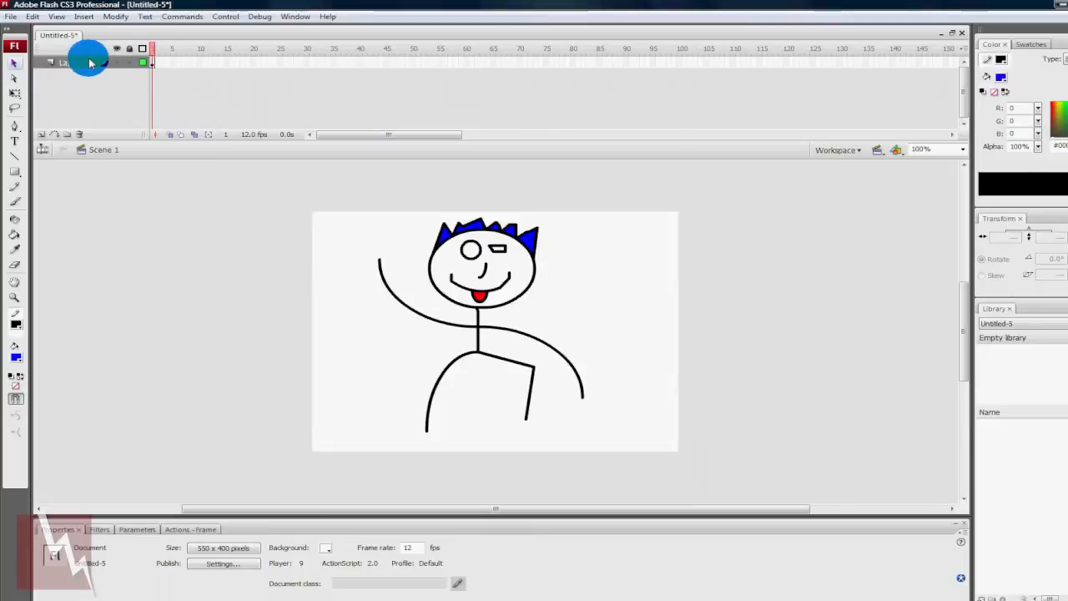
click(159, 67)
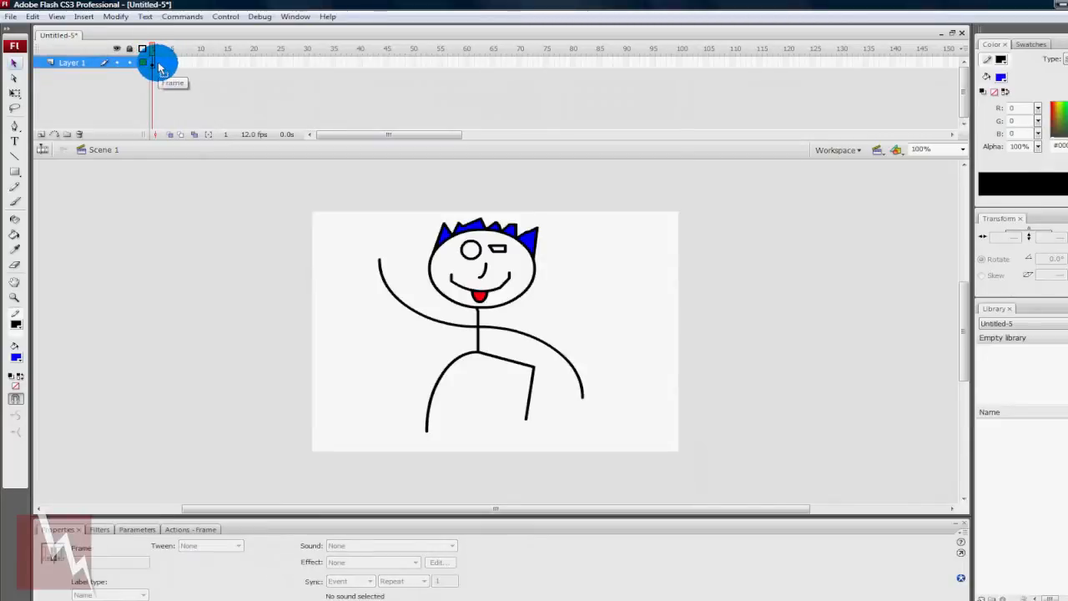
right_click(159, 66)
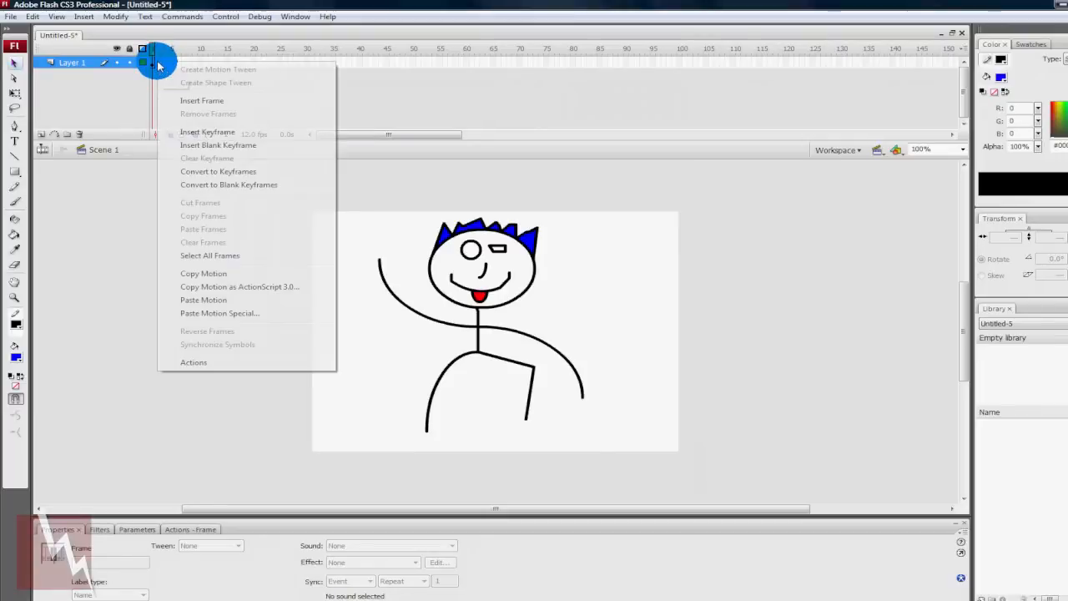
click(223, 133)
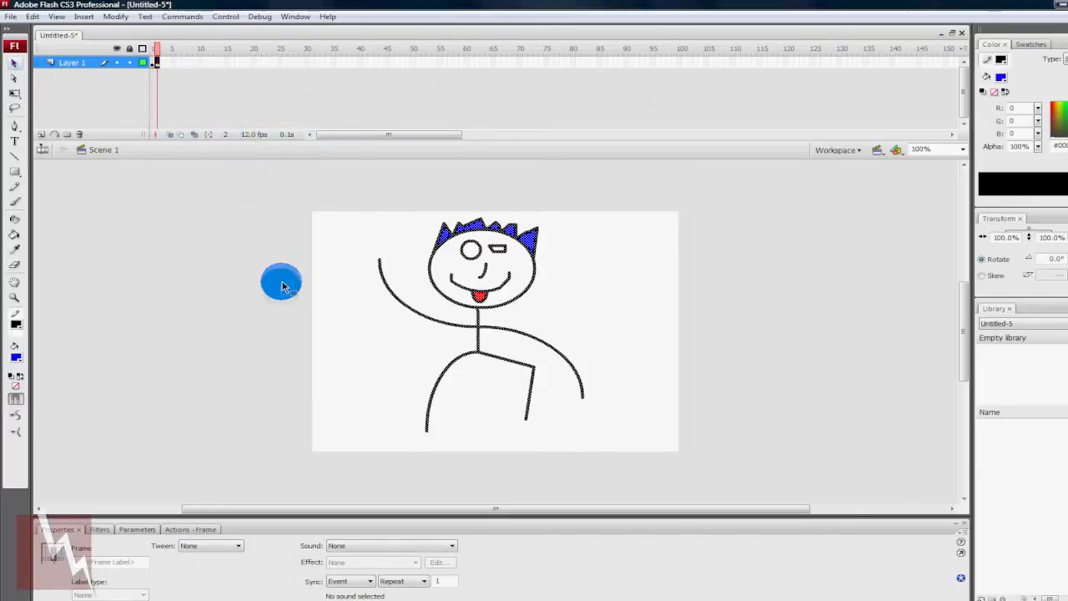
click(413, 328)
mouse_move(405, 311)
mouse_down()
mouse_move(363, 271)
mouse_move(378, 273)
mouse_up()
click(383, 280)
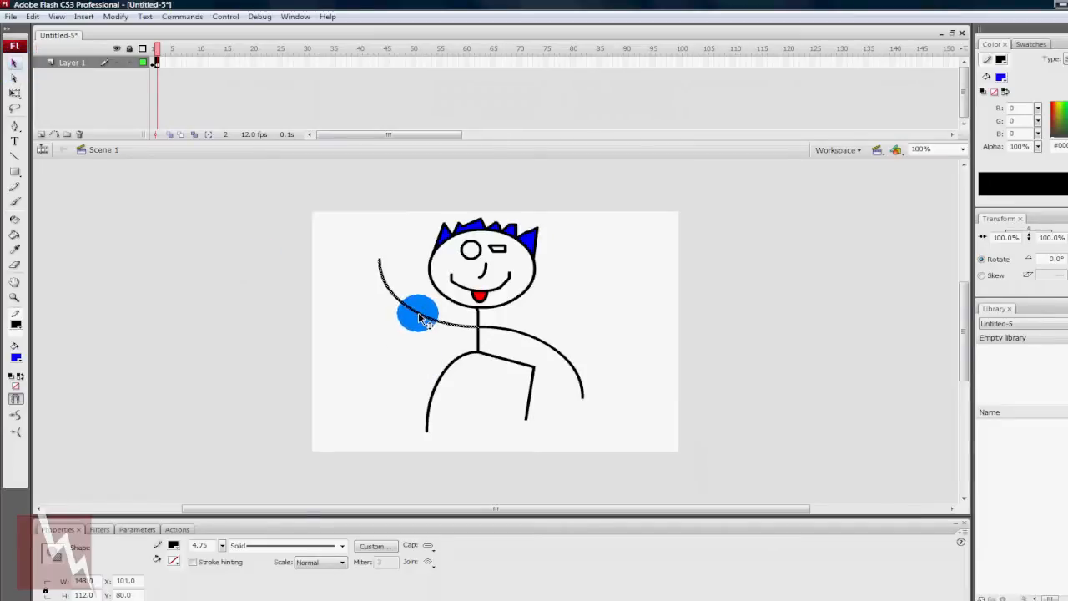
key(Delete)
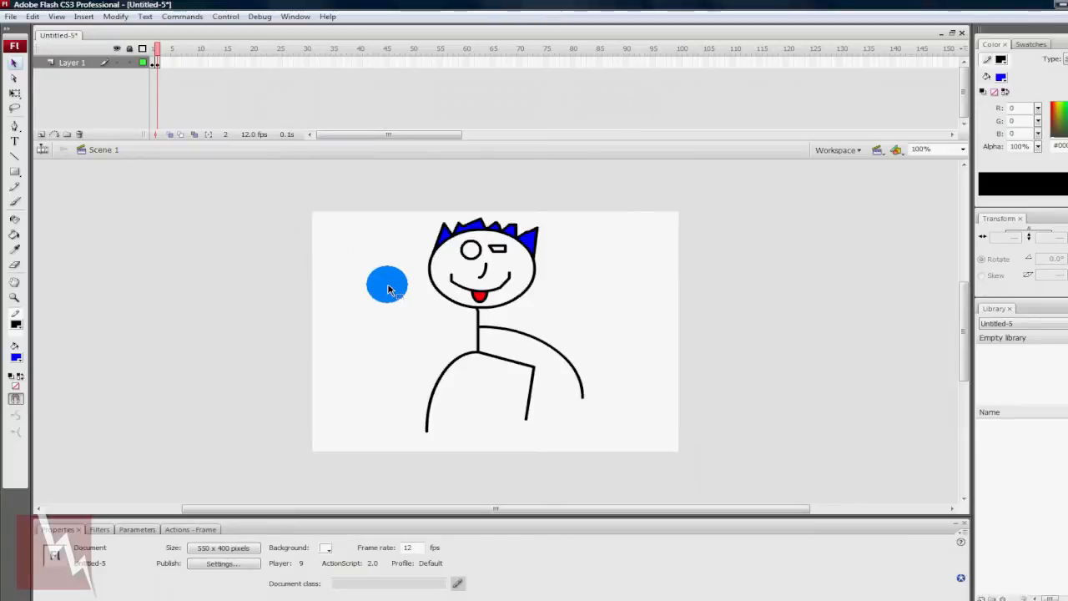
- Turn on onion skin outlines and redraw the raised arm on frame 2 with the Pencil, slightly closer to the head
click(180, 135)
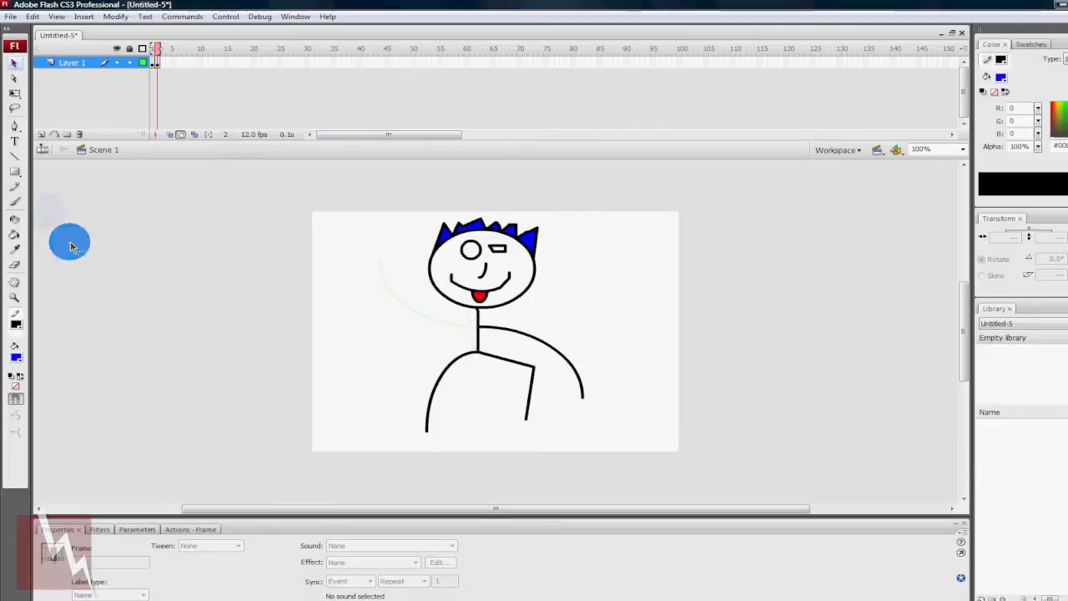
click(12, 188)
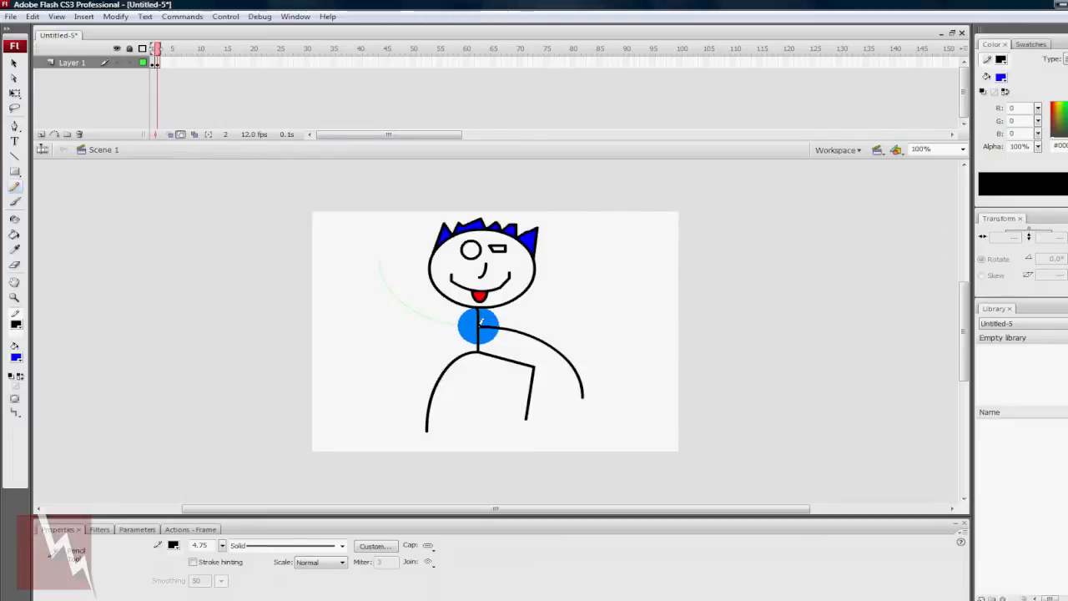
mouse_move(473, 318)
mouse_down()
mouse_move(414, 290)
mouse_move(390, 254)
mouse_up()
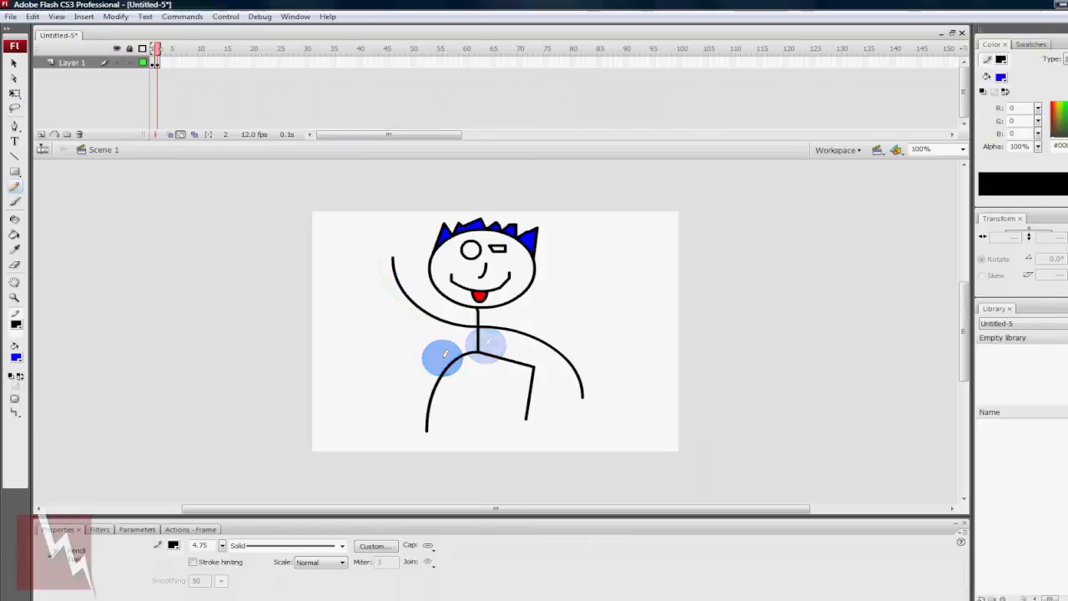
- Insert a keyframe at frame 3 and replace the raised arm with a curved one reaching slightly lower and farther from the head
right_click(161, 62)
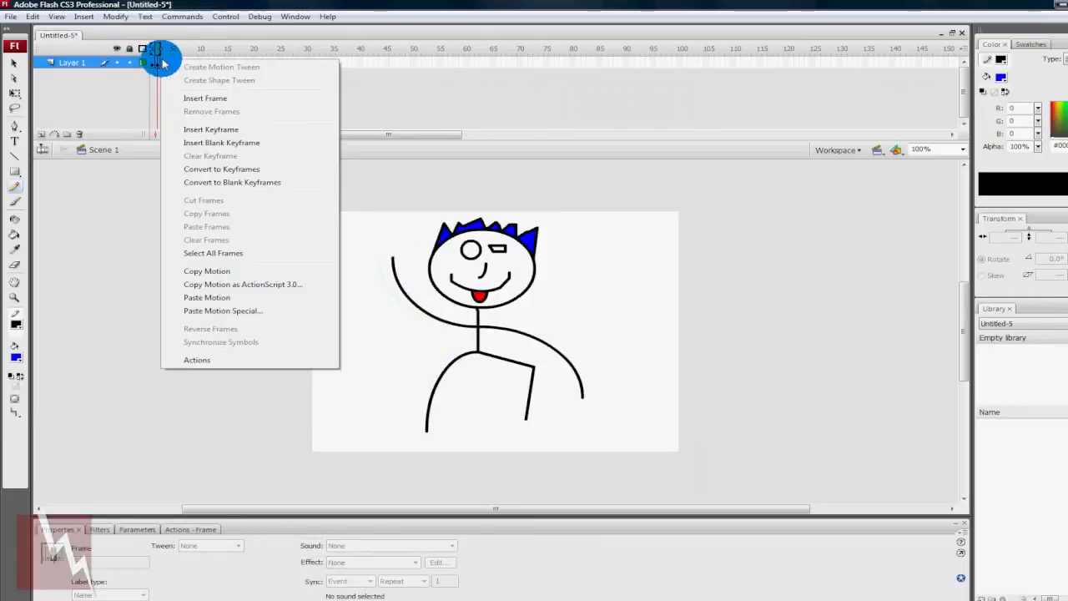
click(205, 132)
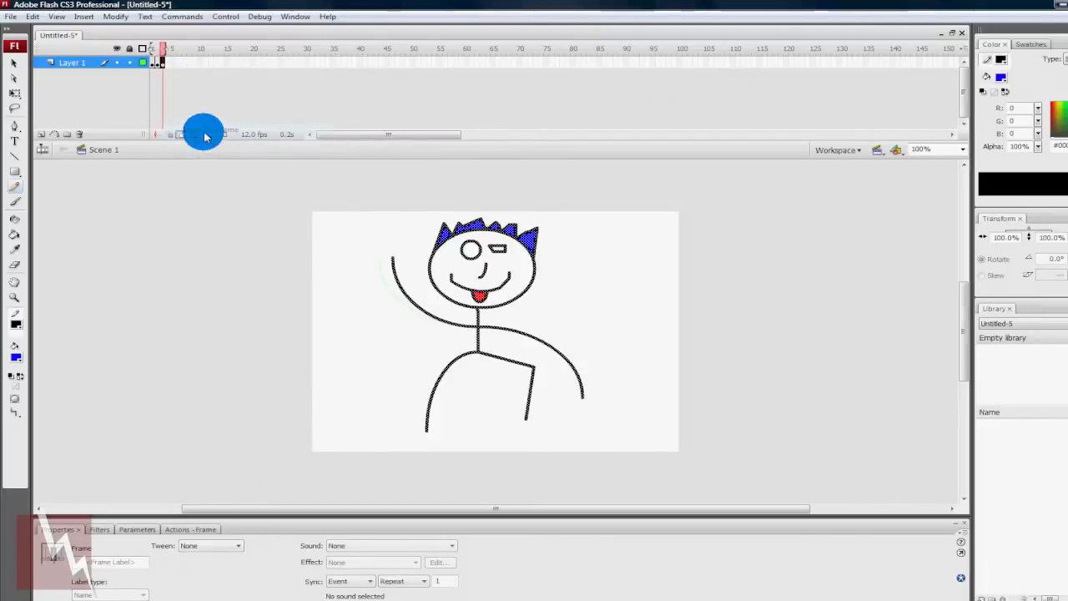
click(14, 62)
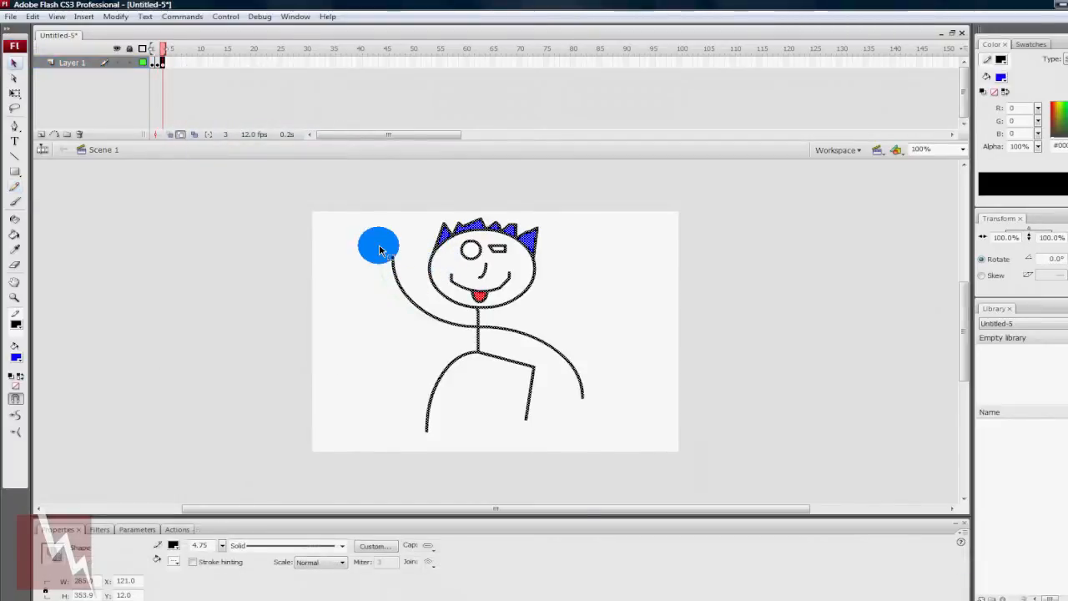
click(410, 325)
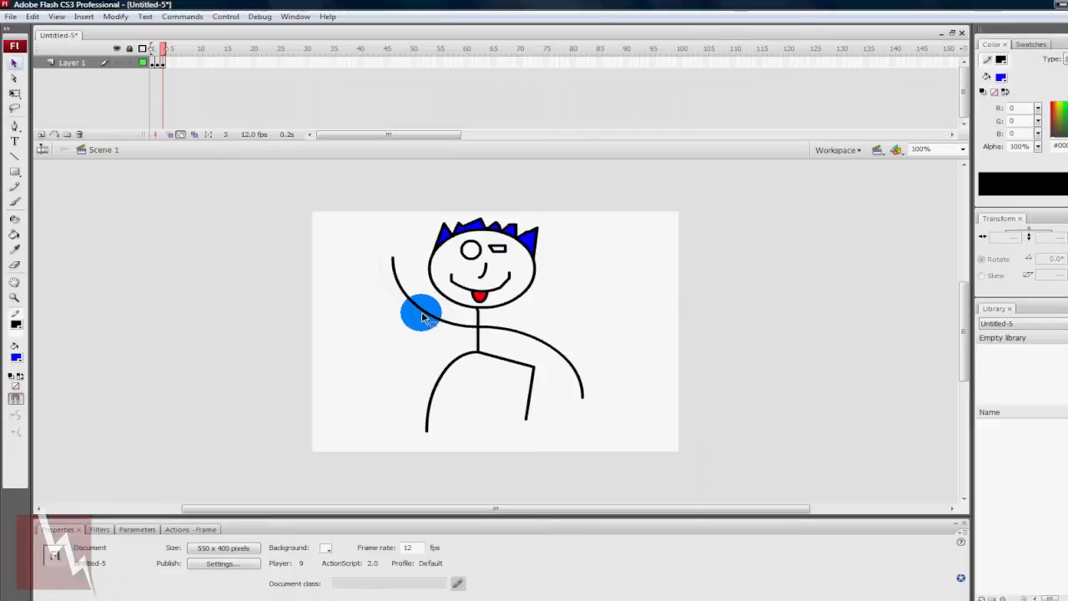
click(425, 317)
key(Delete)
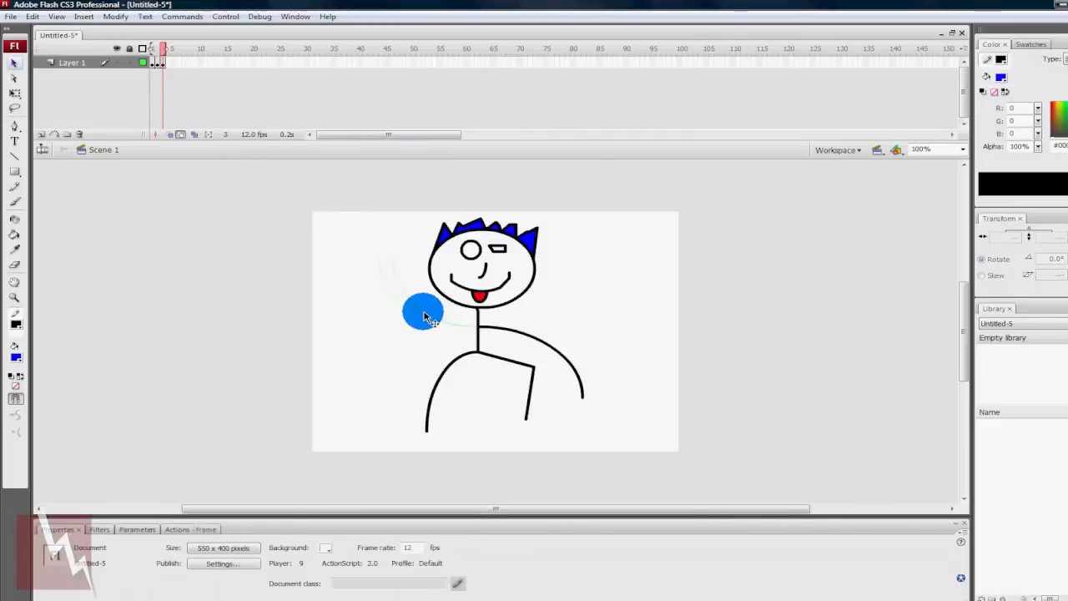
click(14, 186)
mouse_move(478, 322)
mouse_down()
mouse_move(421, 310)
mouse_move(367, 267)
mouse_up()
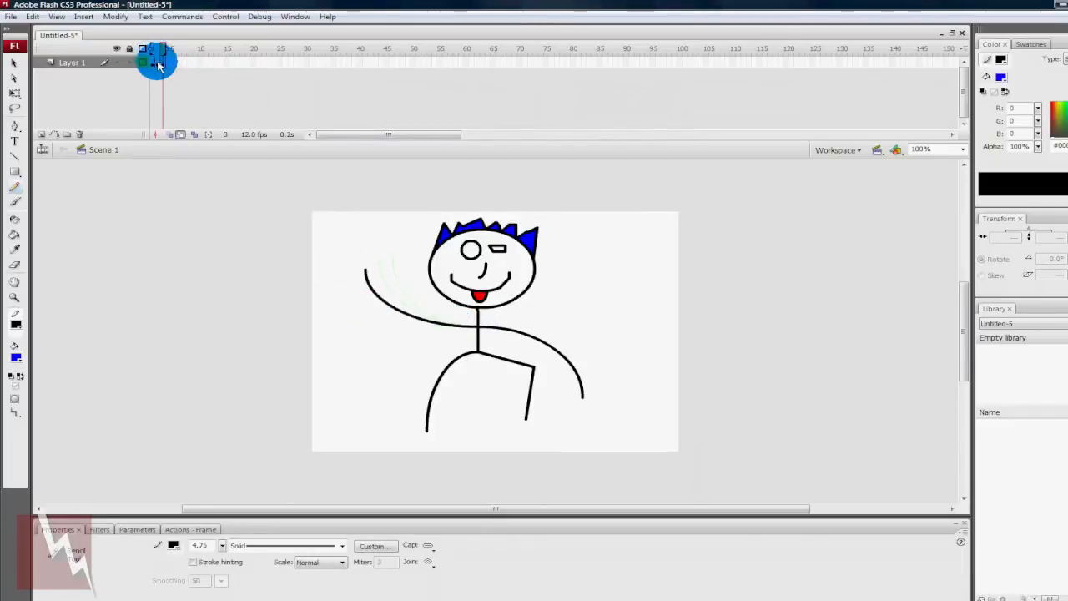
- Insert a keyframe at frame 4 and replace the raised arm with a nearly horizontal one stretched away from the body
click(162, 60)
right_click(165, 62)
click(203, 125)
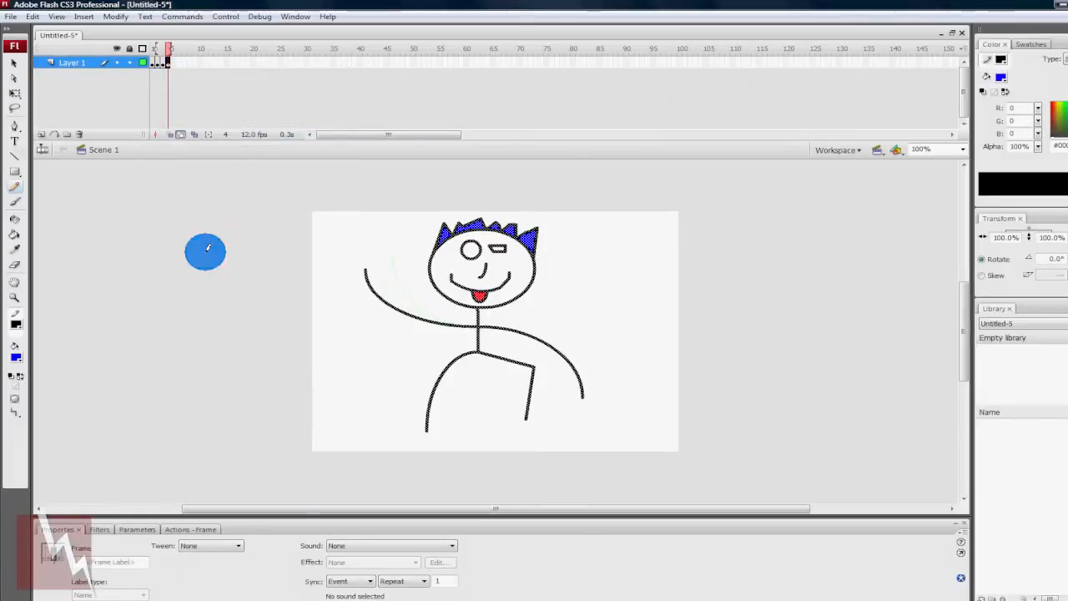
click(14, 64)
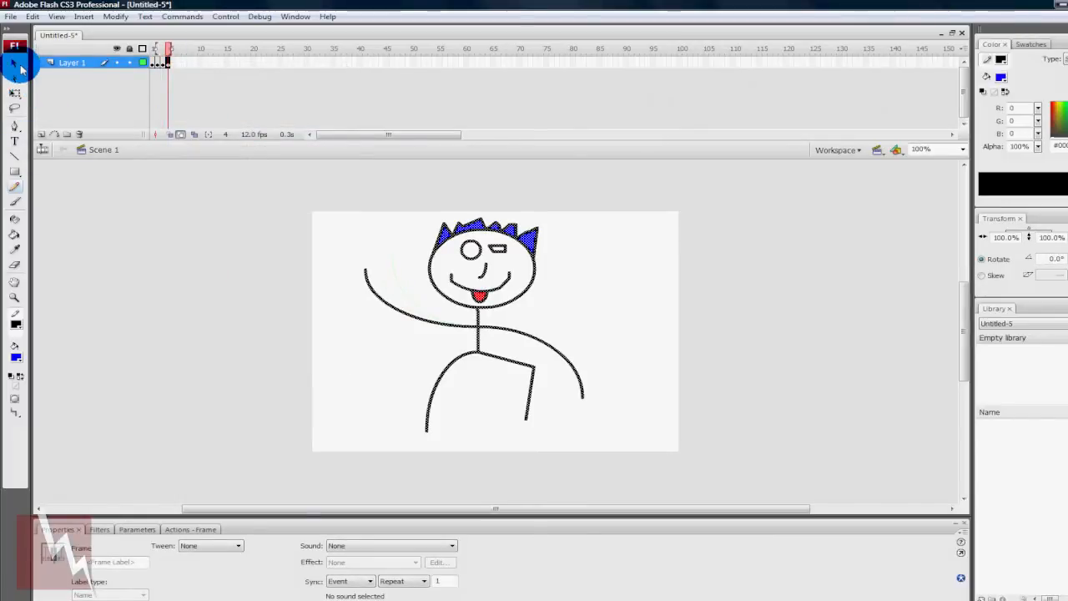
click(412, 357)
click(420, 323)
key(Delete)
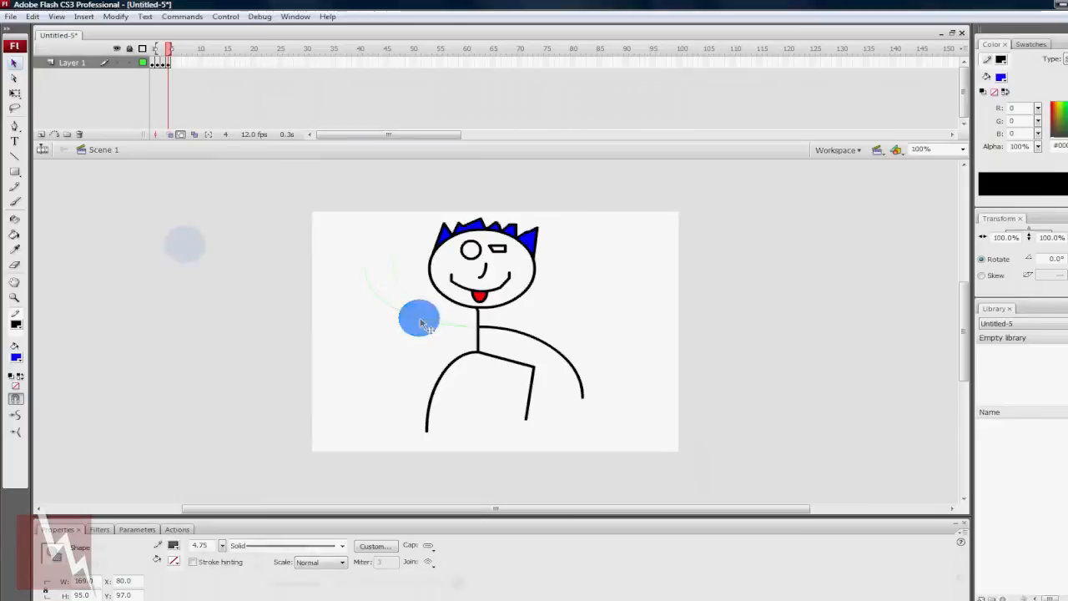
click(15, 188)
drag(478, 324, 346, 307)
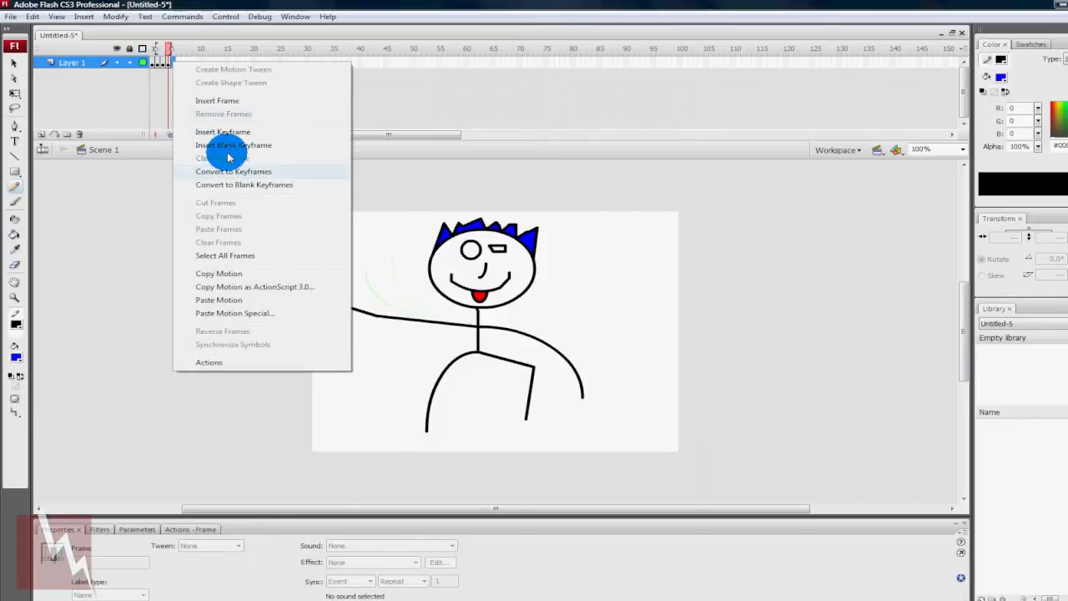
- Insert a keyframe at frame 5 and replace the outstretched arm with one whose forearm bends downward
click(222, 132)
click(13, 63)
click(255, 323)
click(387, 317)
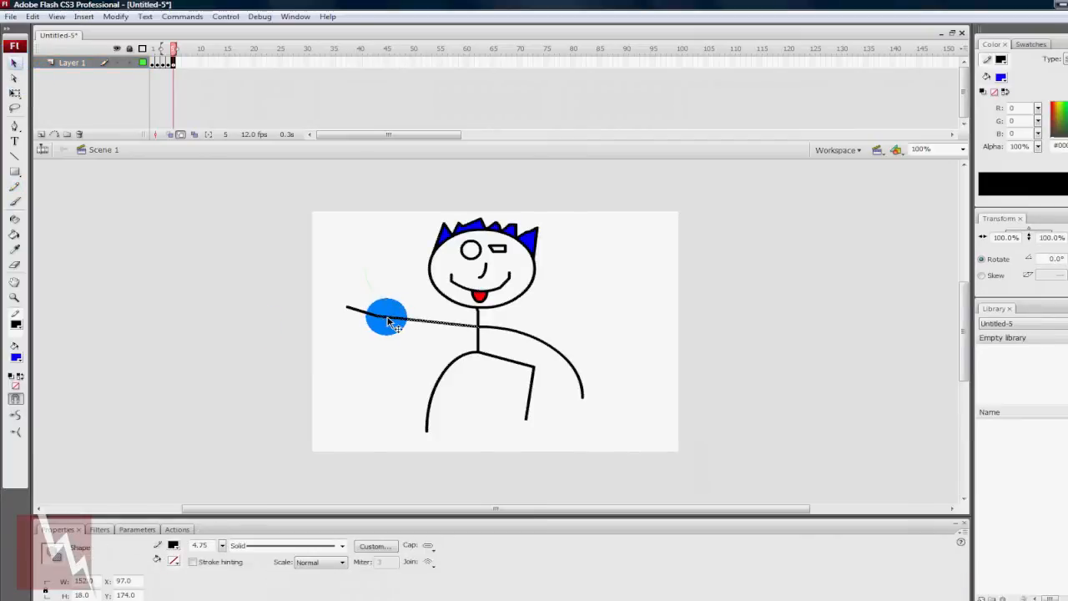
key(Delete)
click(370, 314)
key(Delete)
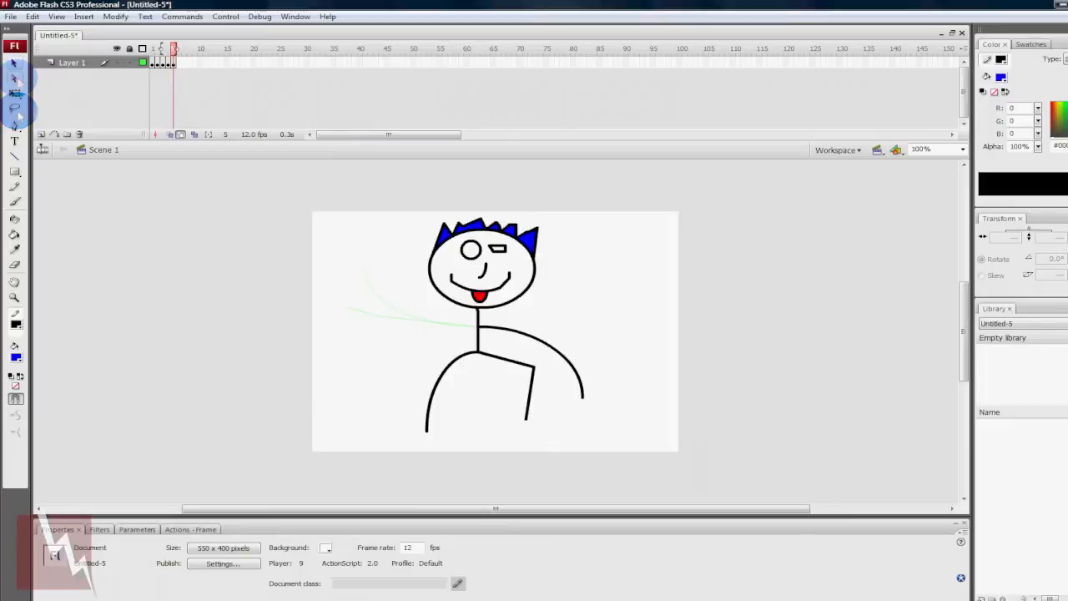
click(15, 191)
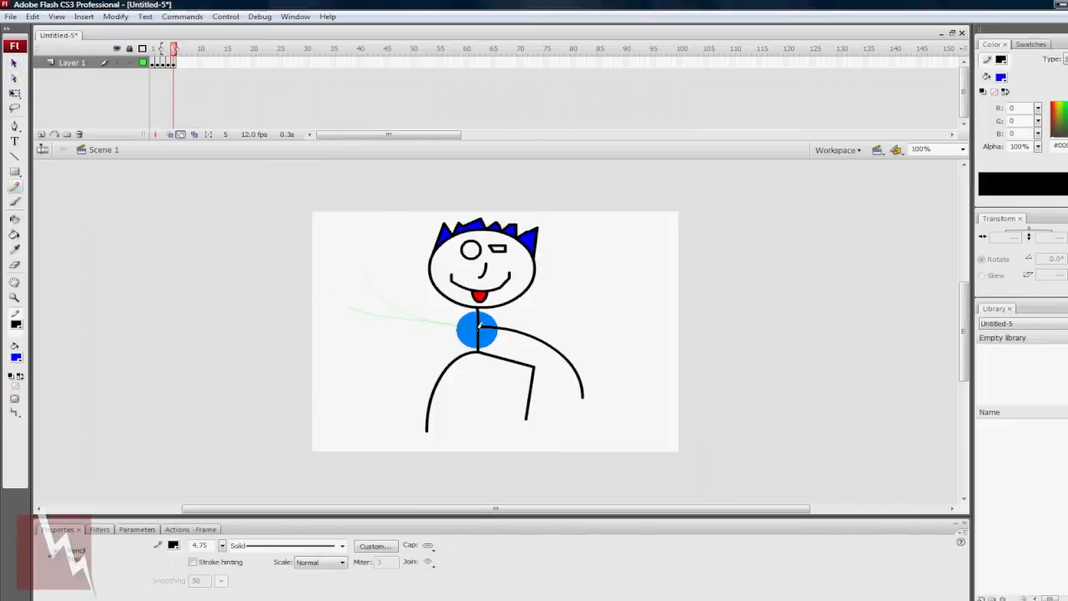
mouse_move(478, 327)
mouse_down()
mouse_move(393, 328)
mouse_move(361, 359)
mouse_up()
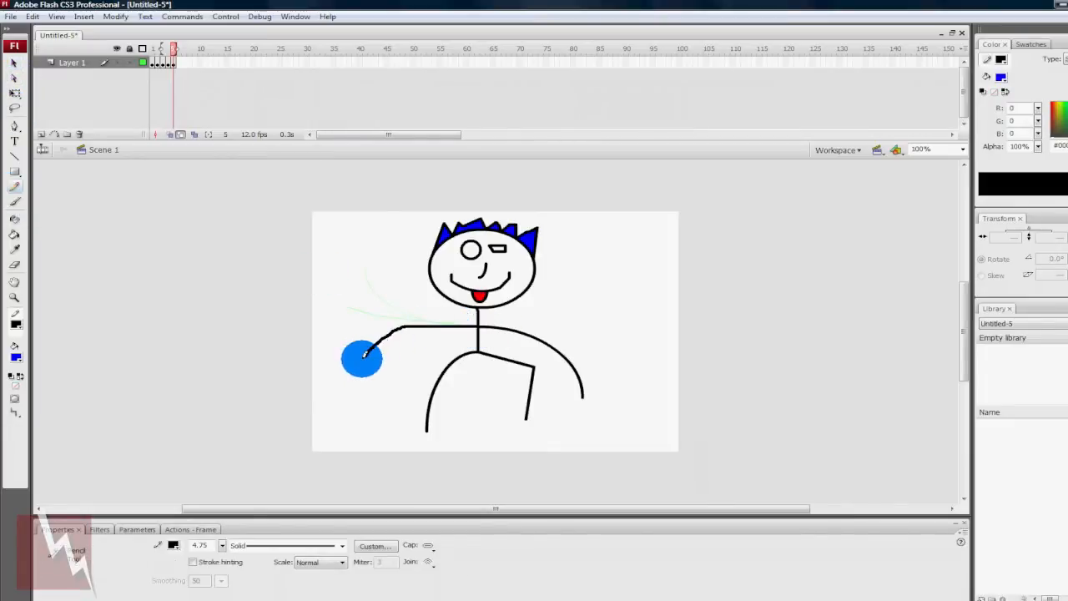
- Insert a keyframe at frame 6 and replace the bent arm with a Pencil-drawn arm curving down beside the body
right_click(176, 64)
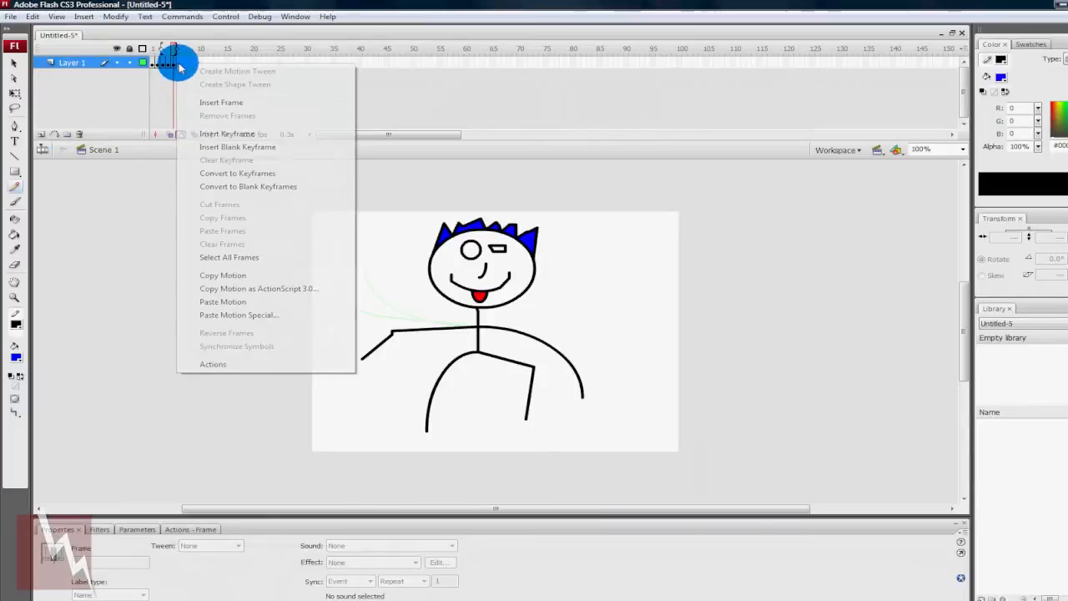
click(204, 135)
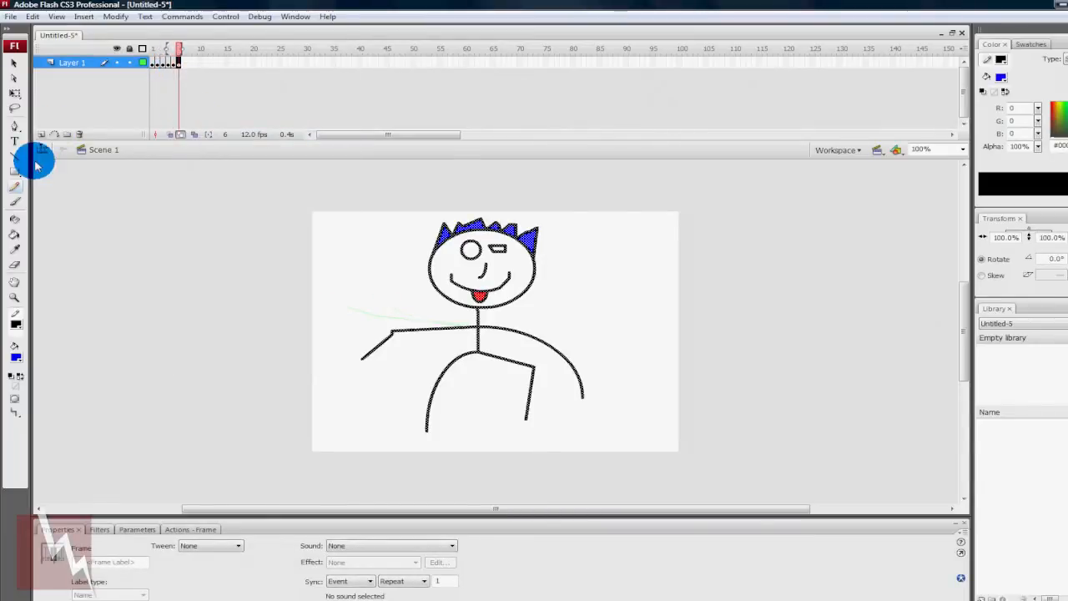
click(12, 65)
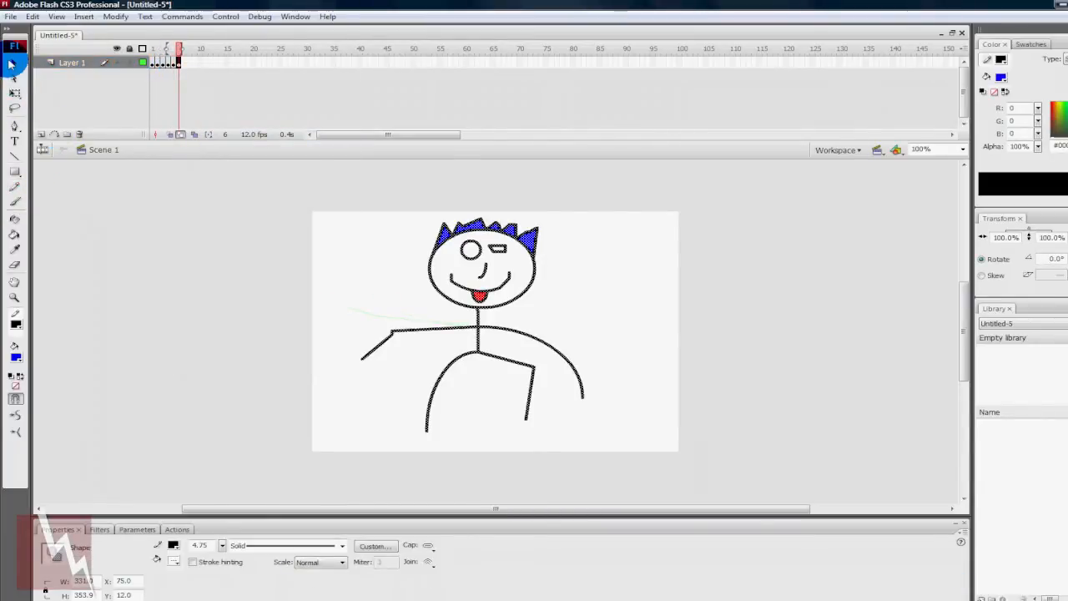
click(420, 359)
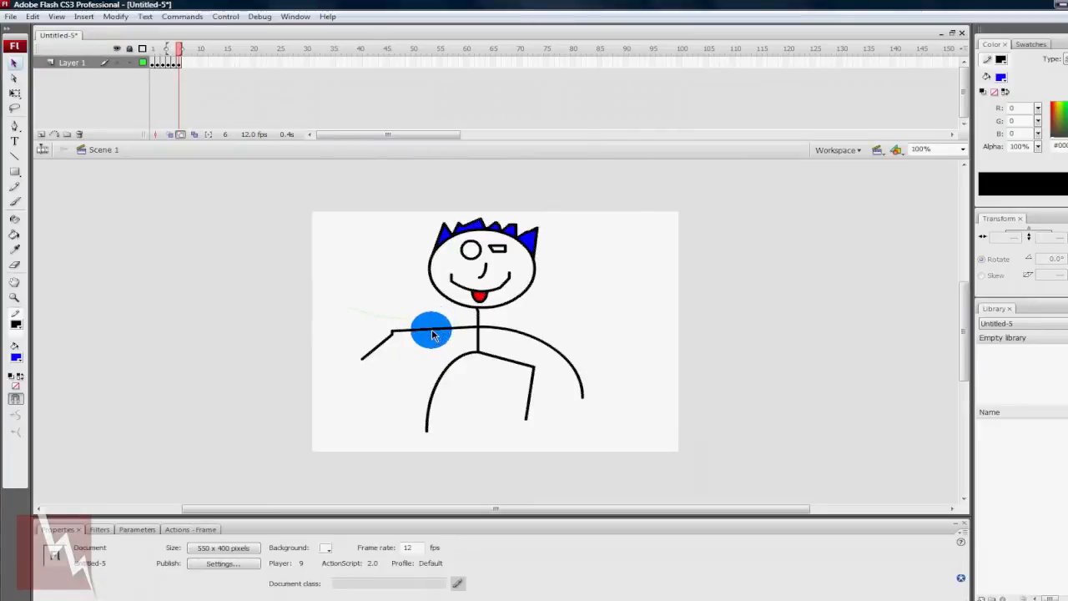
click(432, 331)
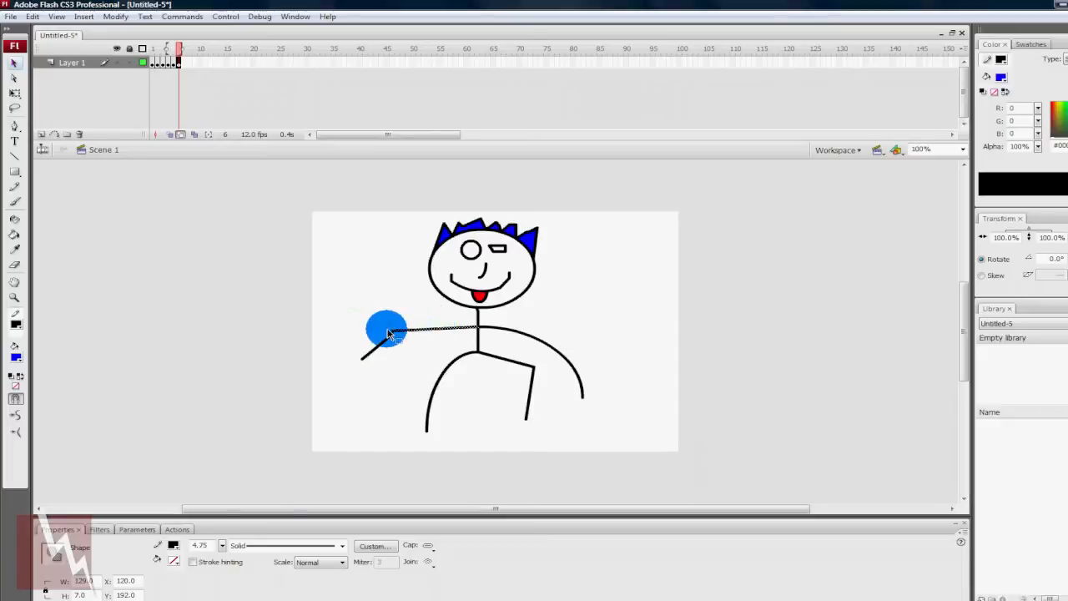
key(Delete)
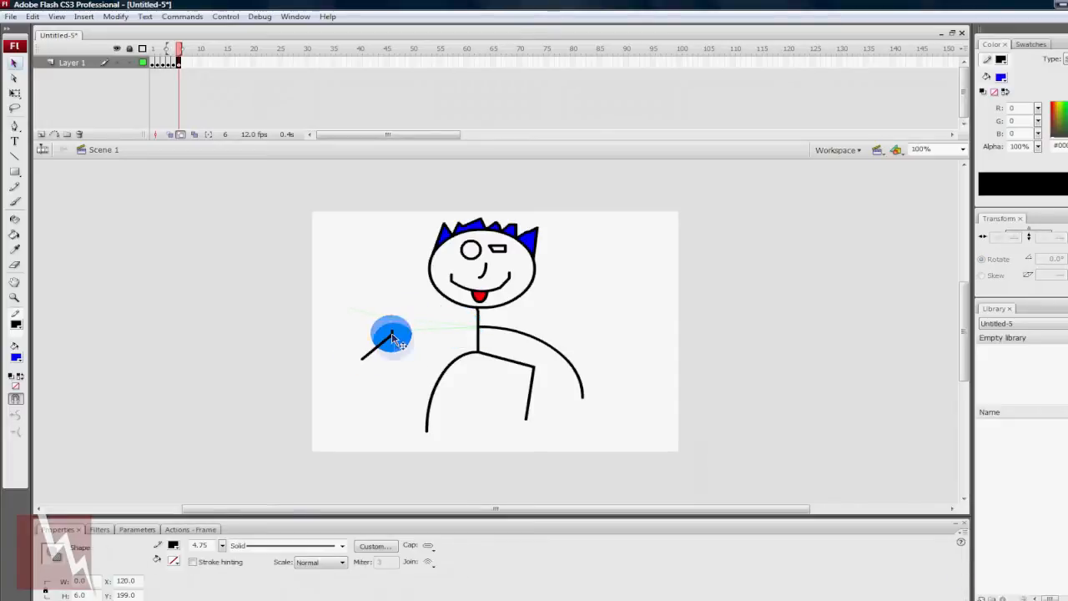
click(380, 348)
key(Delete)
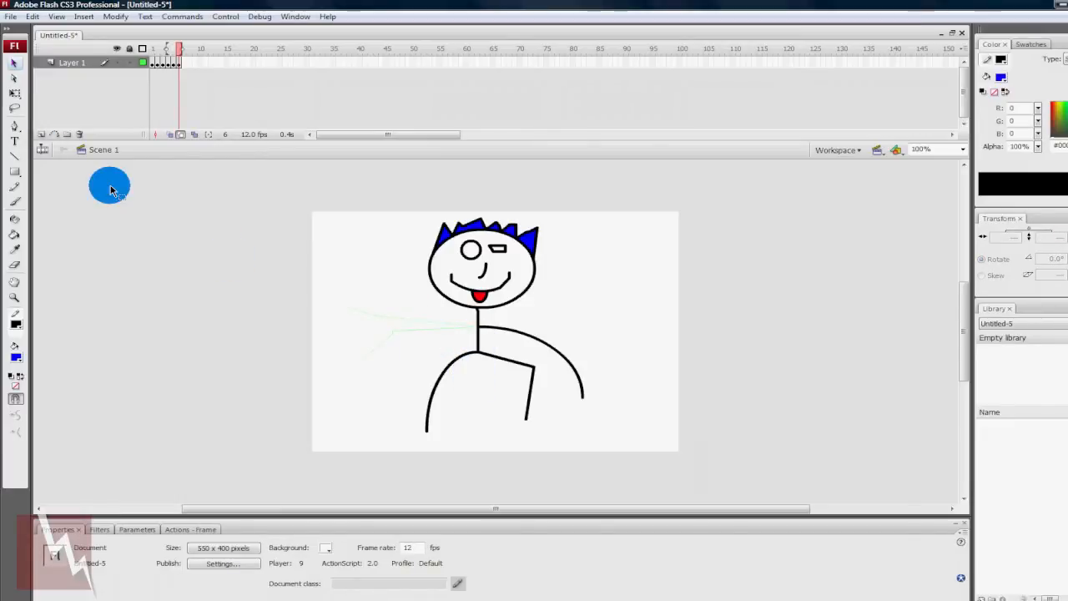
click(14, 185)
mouse_move(481, 325)
mouse_down()
mouse_move(431, 335)
mouse_move(397, 380)
mouse_up()
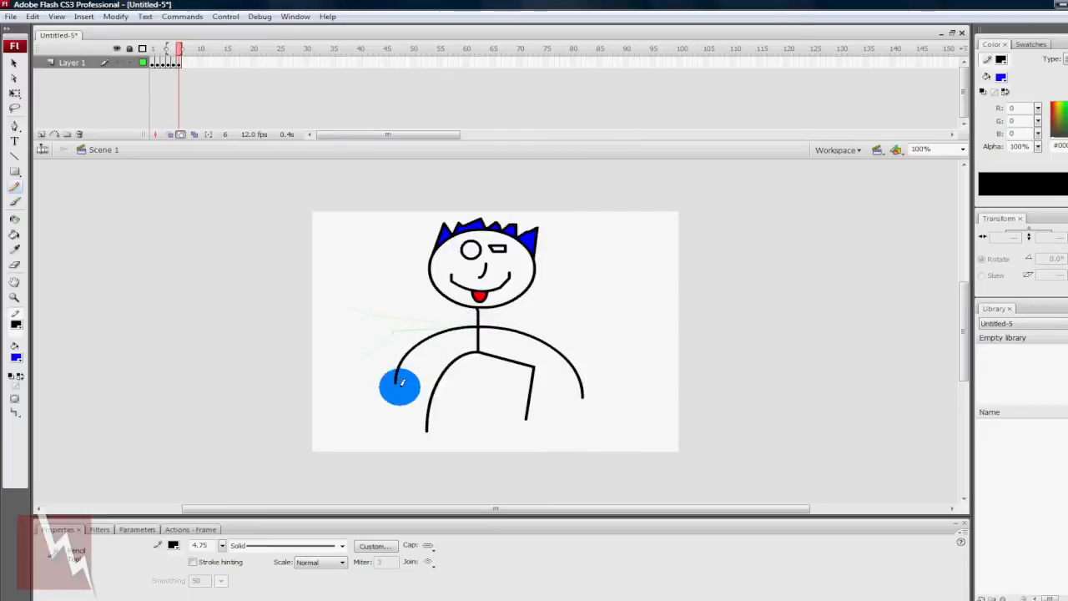
- Insert a keyframe at frame 7 and replace the lowered arm with one reaching farther outward, its hand end drooping
right_click(185, 63)
click(217, 125)
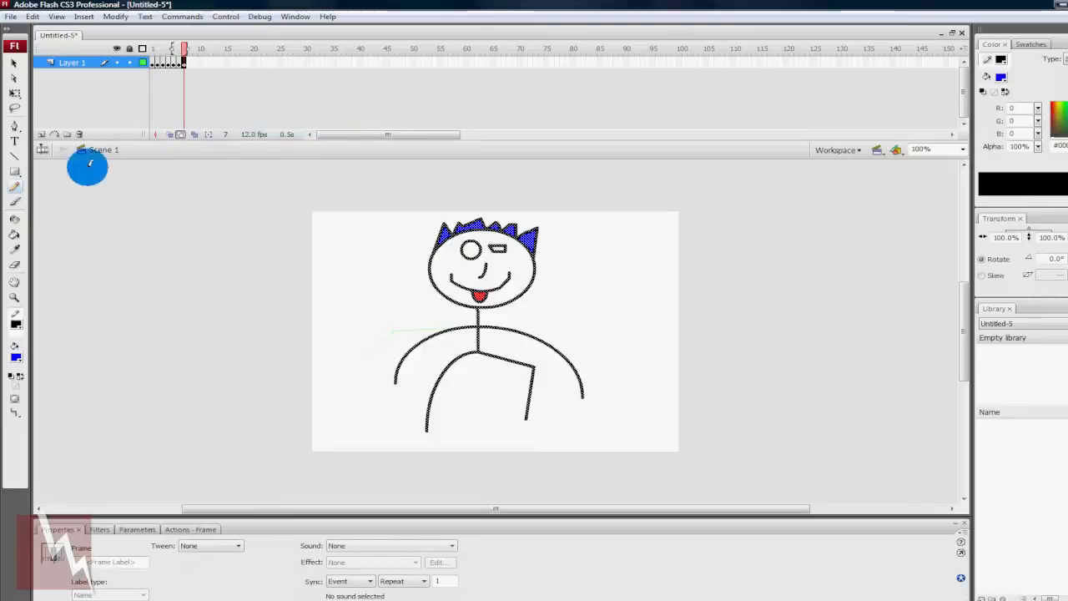
click(13, 62)
click(349, 296)
click(417, 345)
key(Delete)
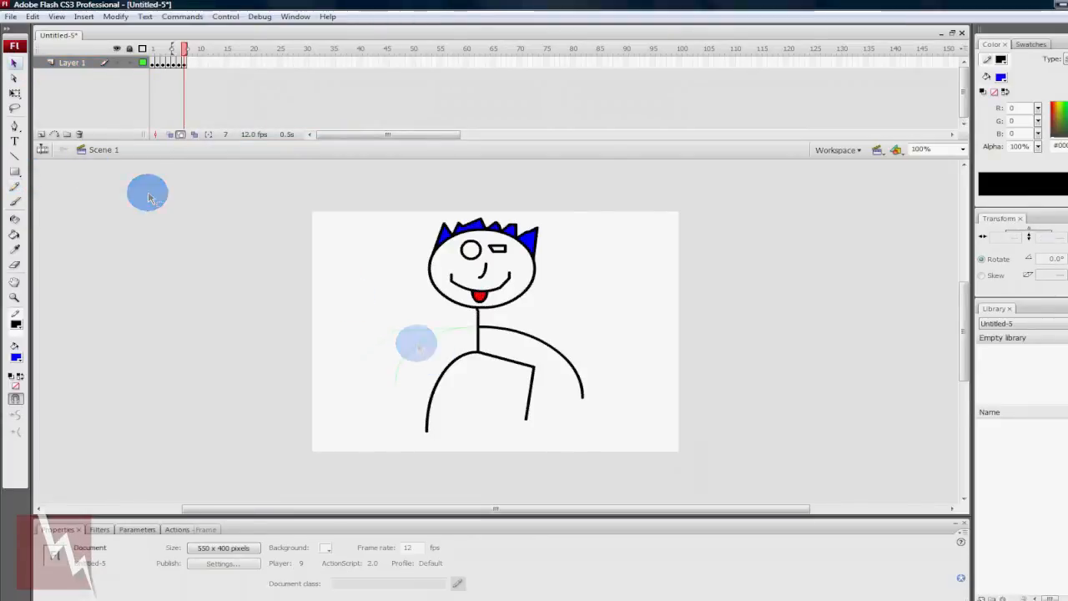
click(16, 190)
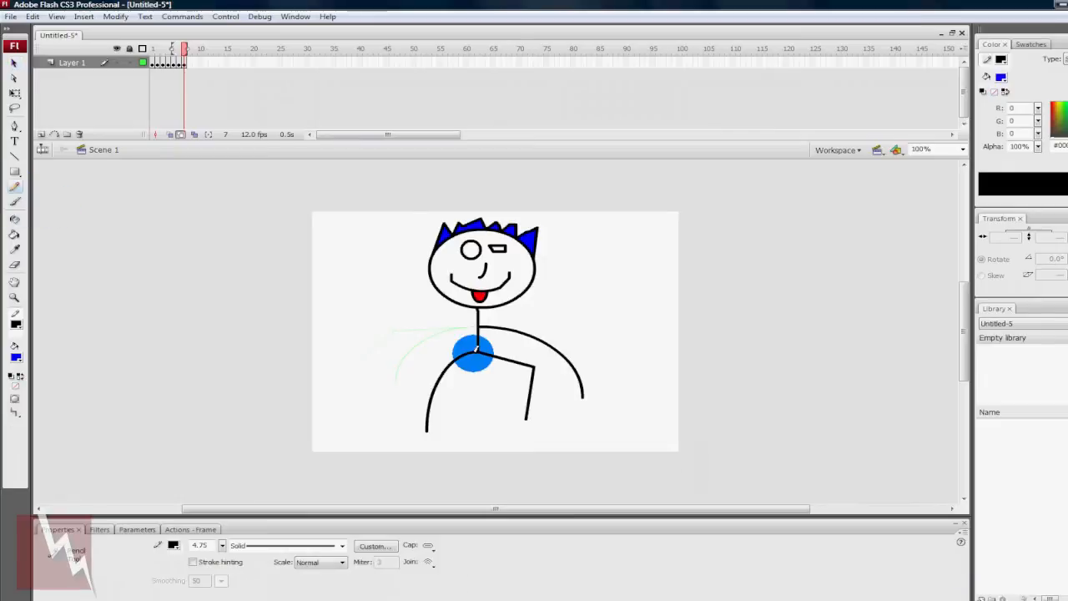
mouse_move(476, 326)
mouse_down()
mouse_move(395, 336)
mouse_move(368, 358)
mouse_up()
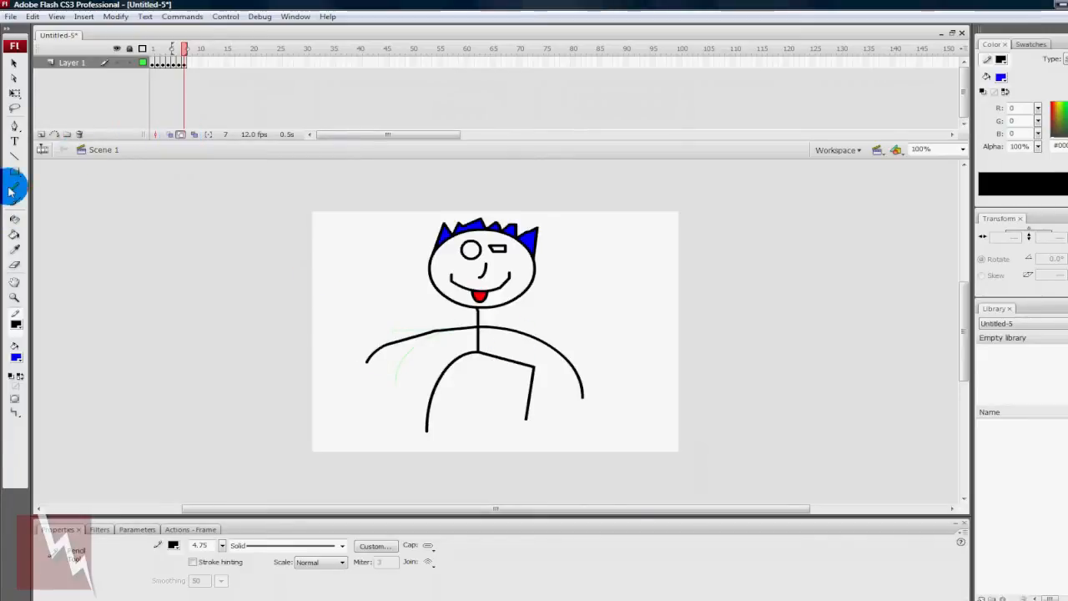
- Insert a keyframe at frame 8 and replace the drooping arm with a nearly straight one stretched outward, slightly above shoulder level
right_click(187, 64)
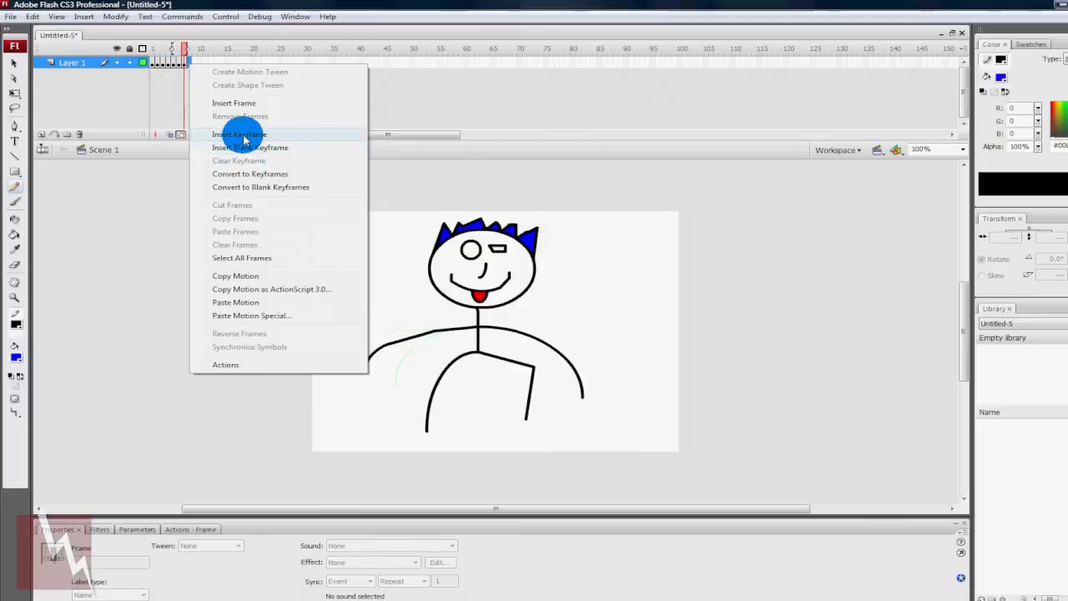
click(243, 136)
click(14, 63)
click(424, 353)
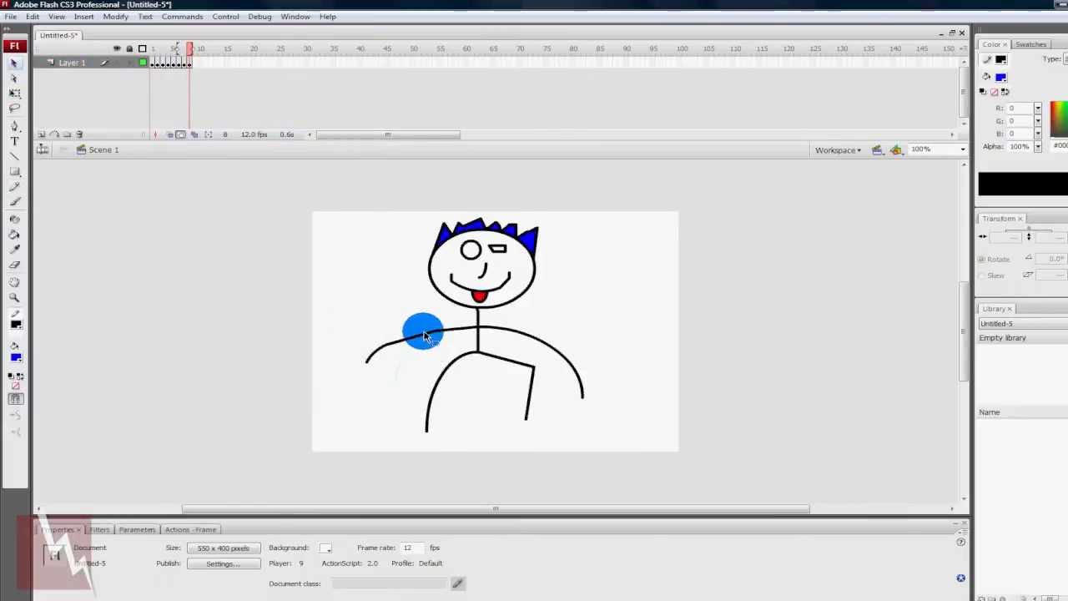
click(426, 338)
key(Delete)
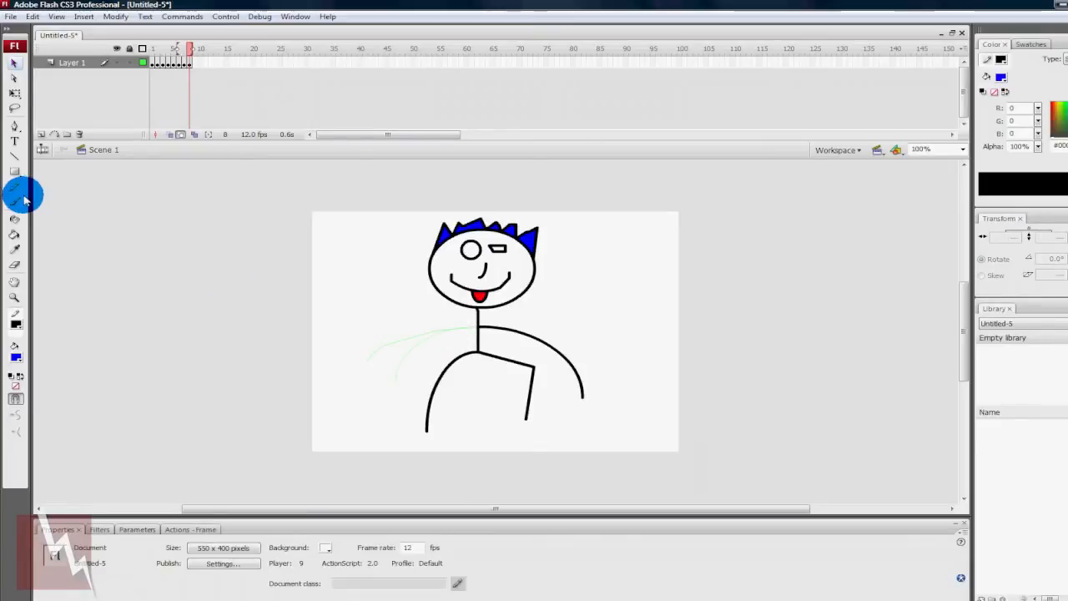
click(21, 190)
drag(482, 322, 354, 316)
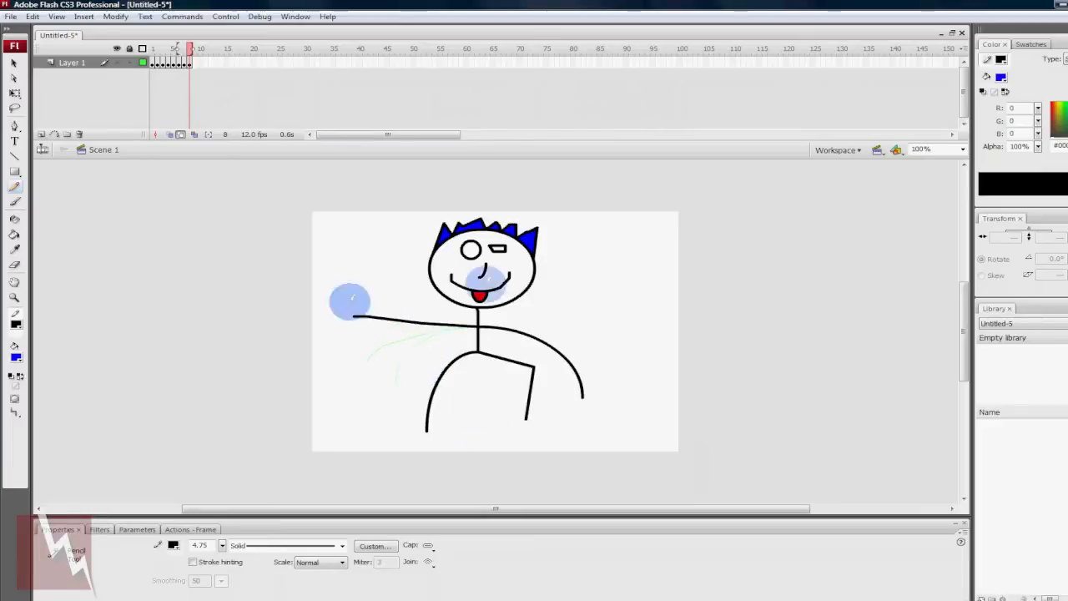
- Test the movie to watch the waving animation, then close the preview
click(169, 18)
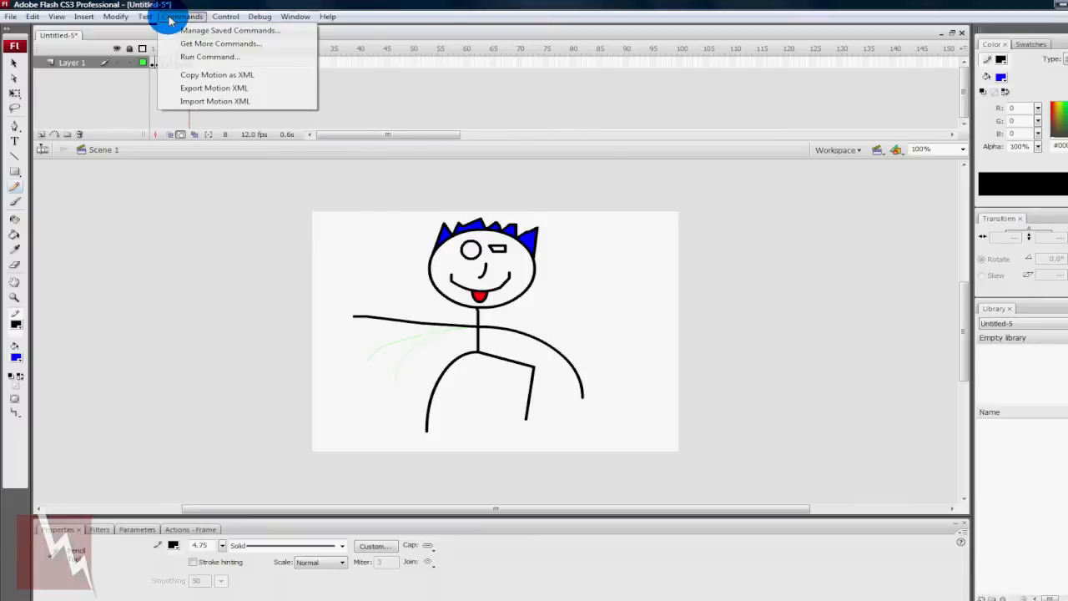
mouse_move(230, 17)
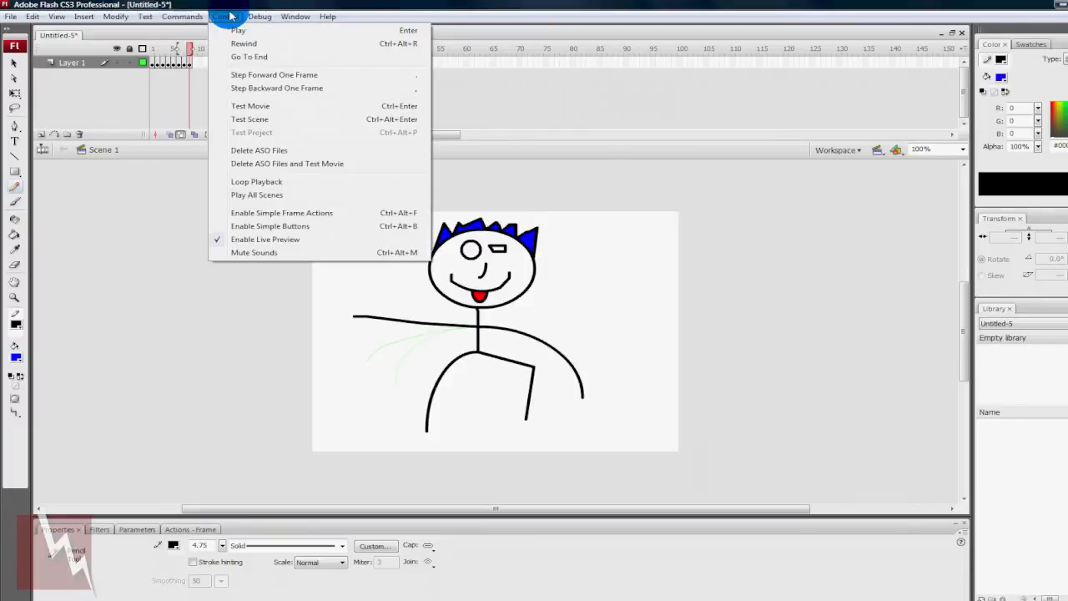
click(253, 109)
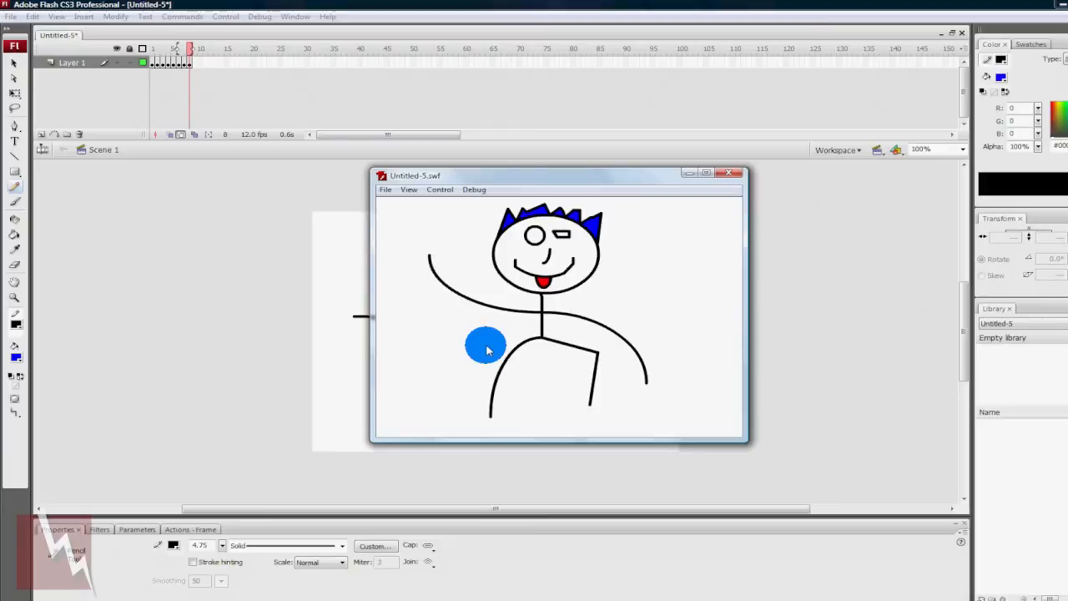
click(734, 174)
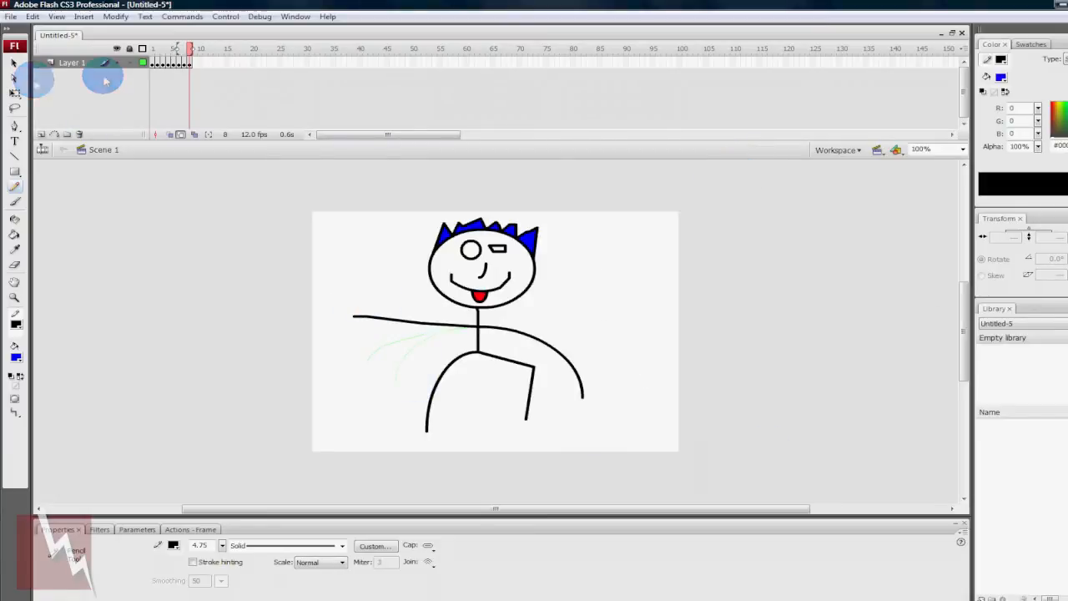
click(13, 63)
click(190, 65)
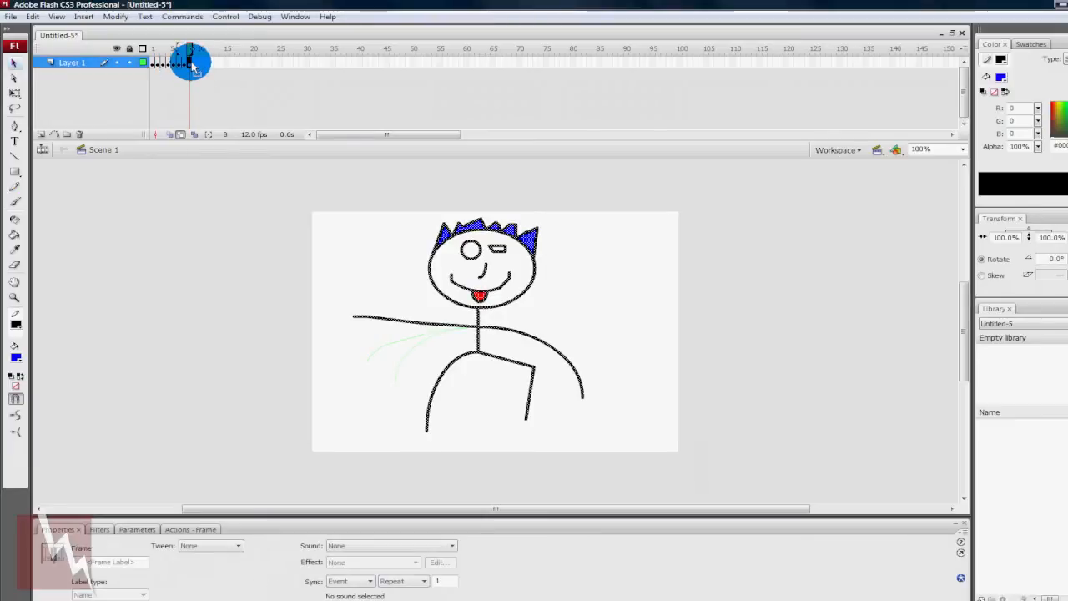
shift+click(151, 64)
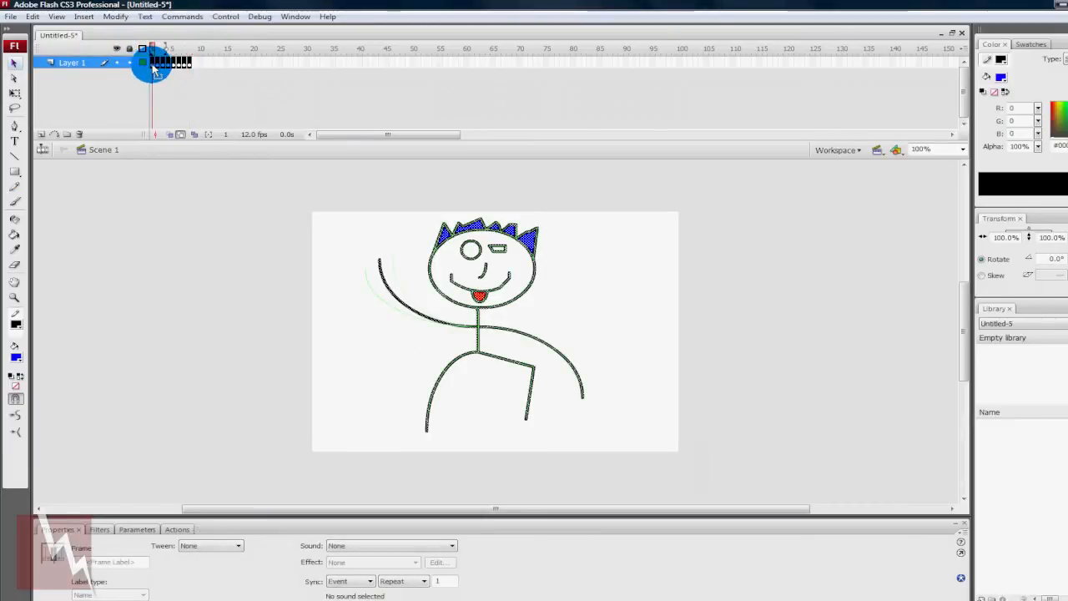
click(155, 68)
- Create a new Flash File (ActionScript 2.0) document and draw a blue rectangle with a black outline in the stage's upper-left area
right_click(77, 33)
click(80, 39)
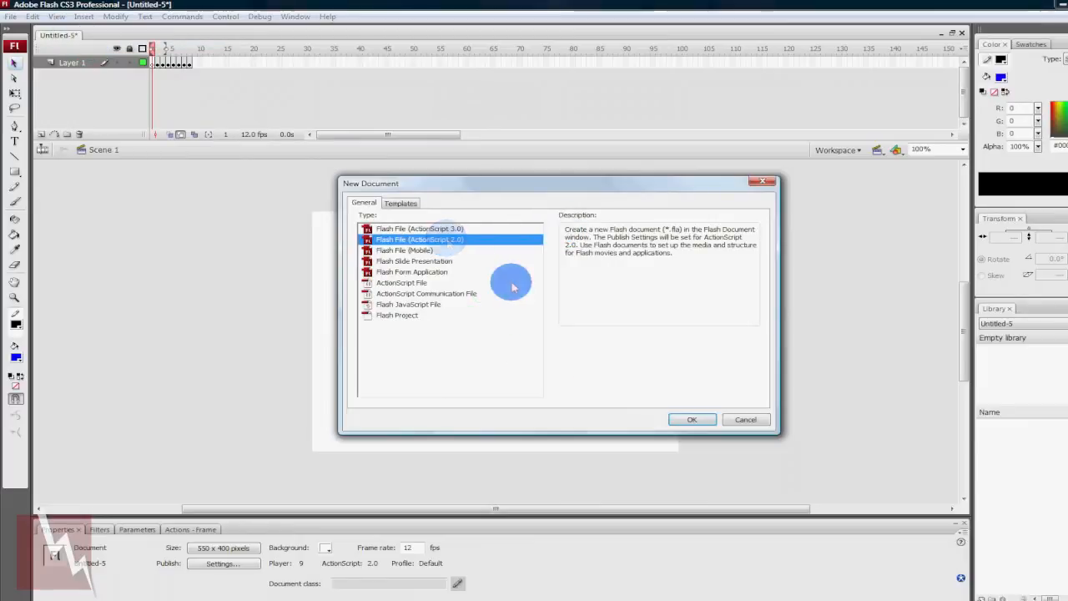
click(692, 419)
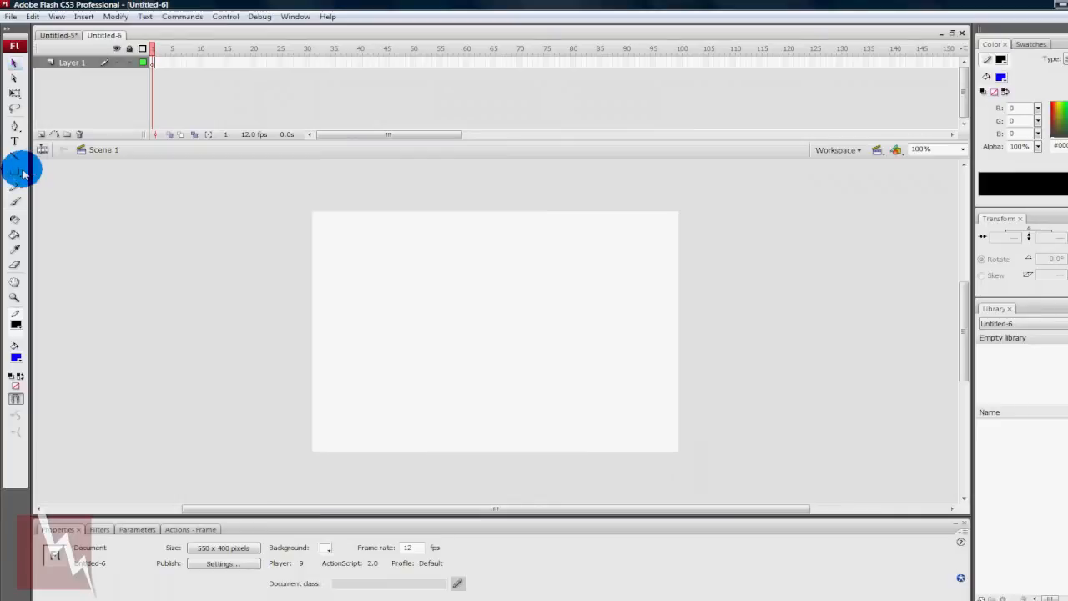
click(19, 172)
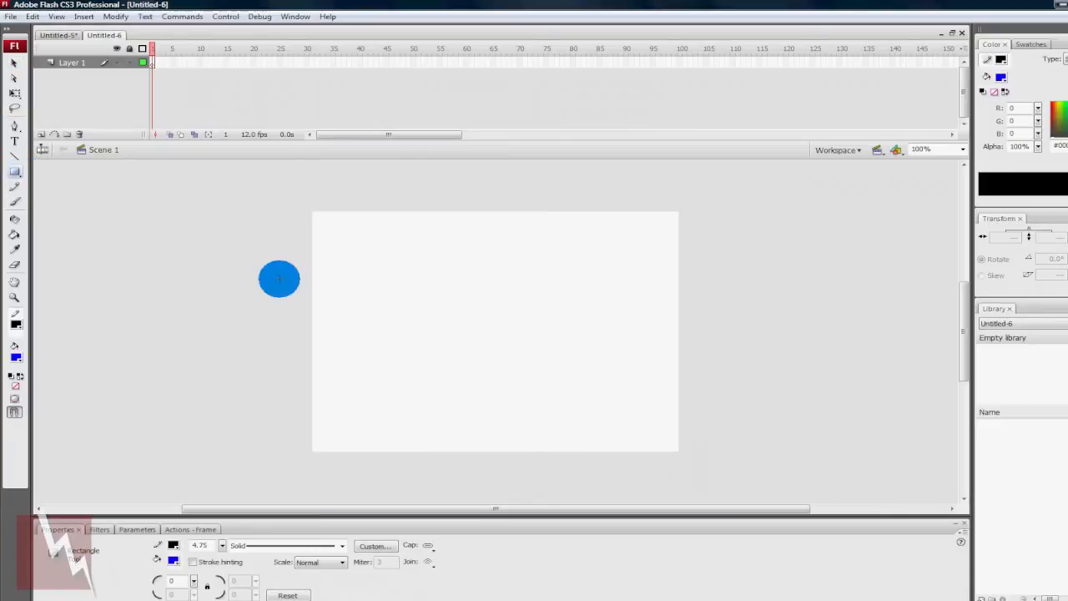
mouse_move(332, 238)
mouse_down()
mouse_move(384, 303)
mouse_move(405, 287)
mouse_up()
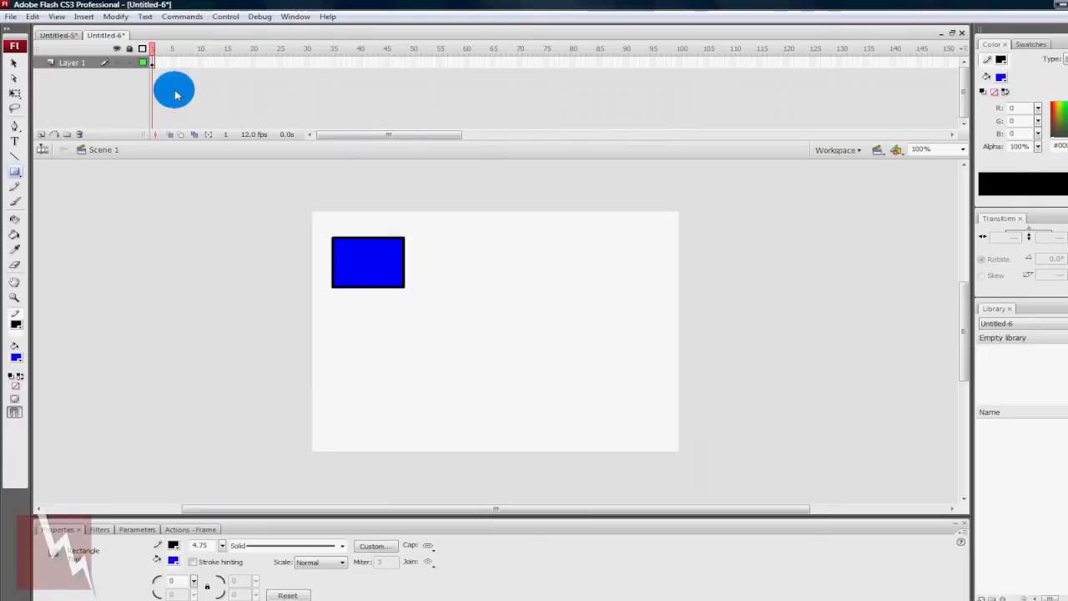
- Insert a keyframe at frame 20 and move the rectangle with its outline to the stage's lower-right corner
click(152, 63)
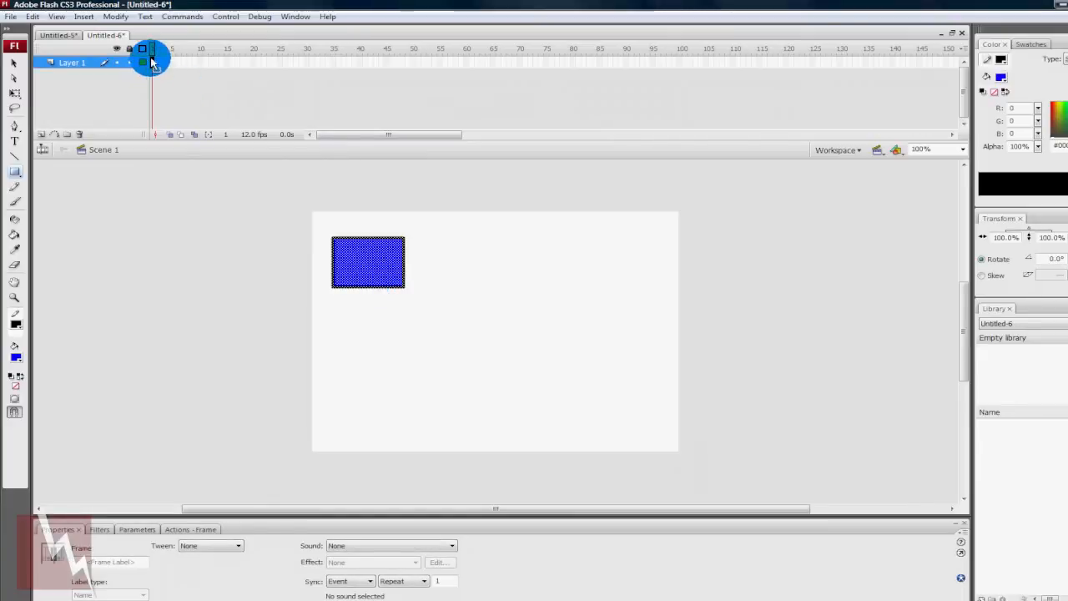
right_click(252, 67)
click(292, 102)
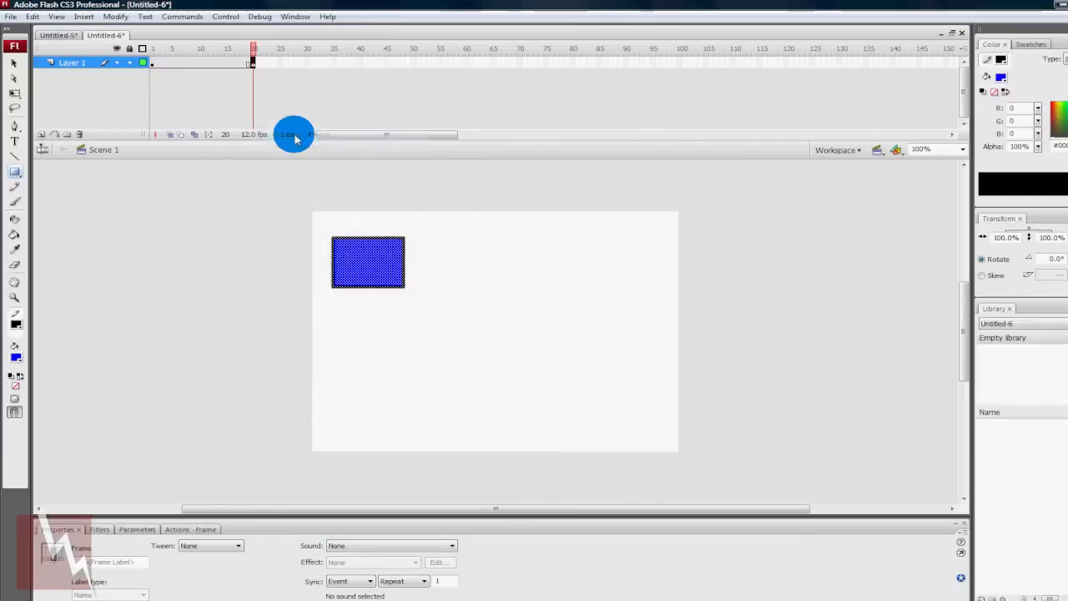
click(250, 60)
click(14, 63)
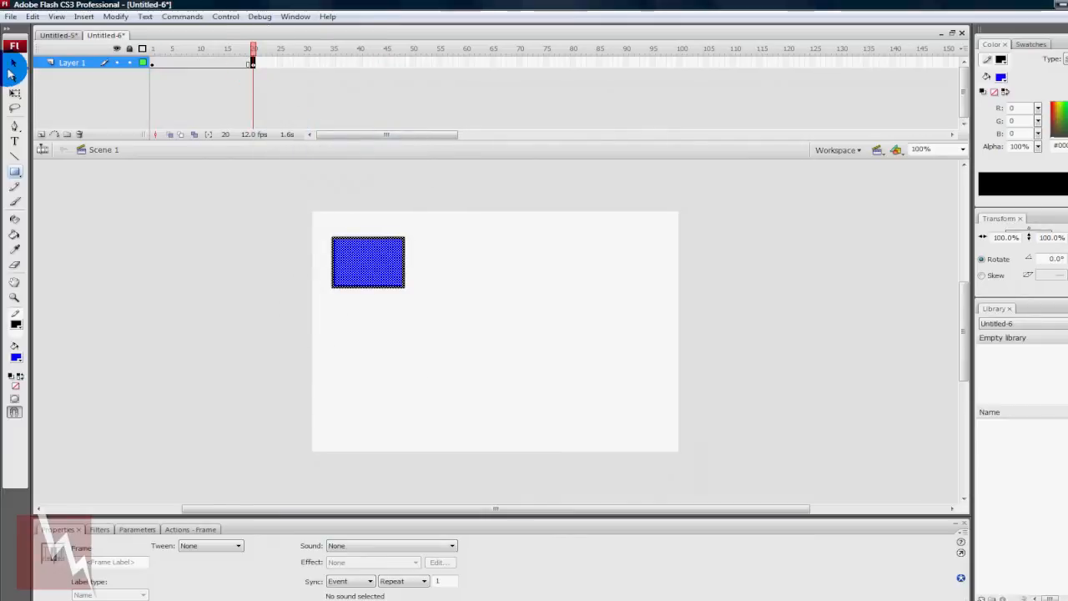
click(401, 253)
drag(384, 267, 621, 409)
click(473, 353)
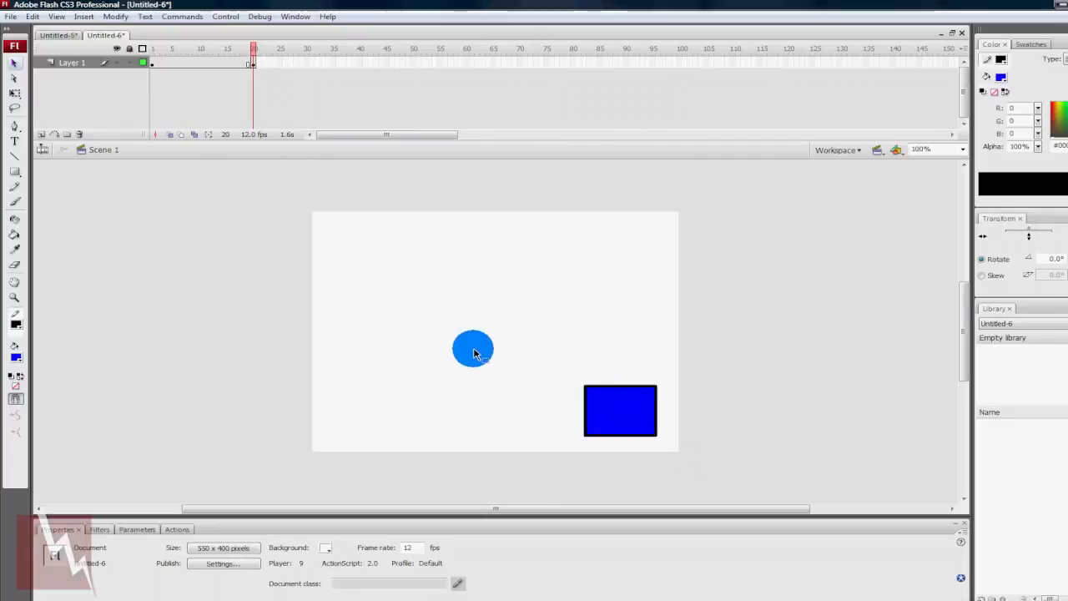
- Create a motion tween between the keyframes at frames 1 and 20 and test the movie
click(152, 64)
click(252, 63)
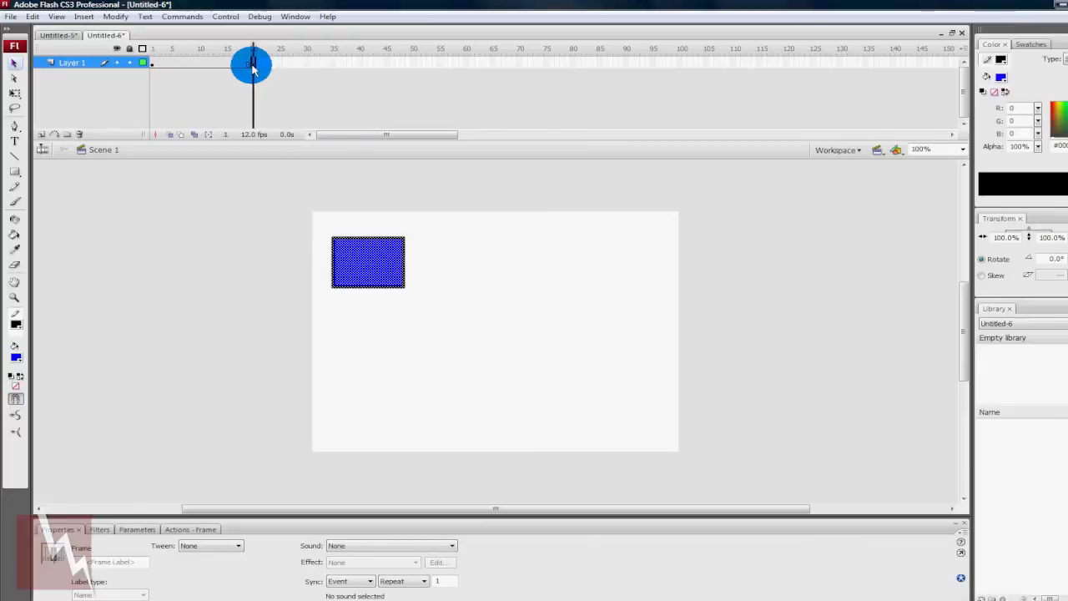
click(153, 63)
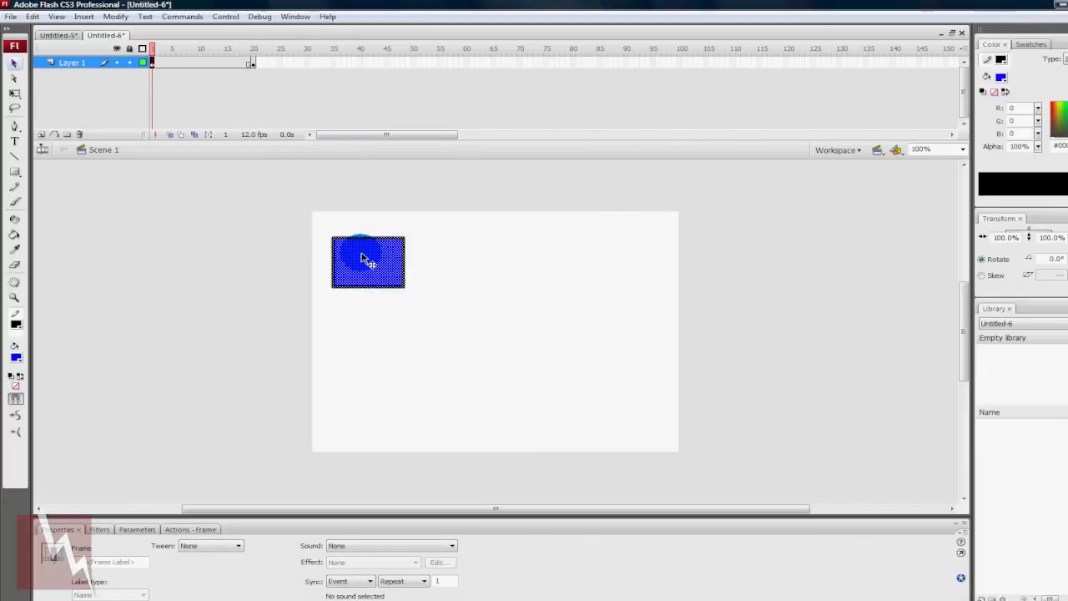
click(254, 63)
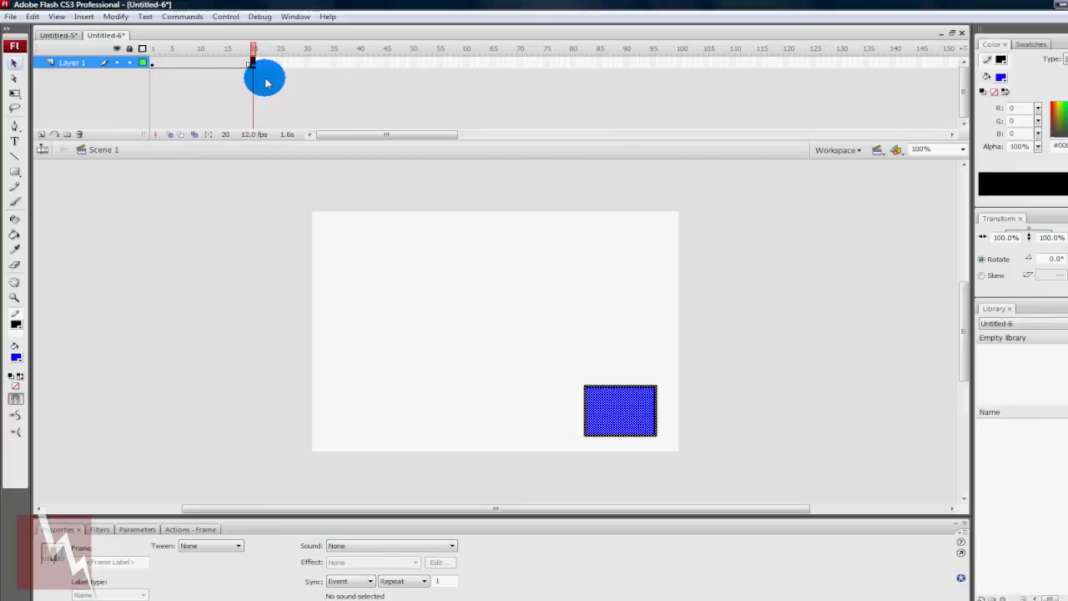
click(151, 65)
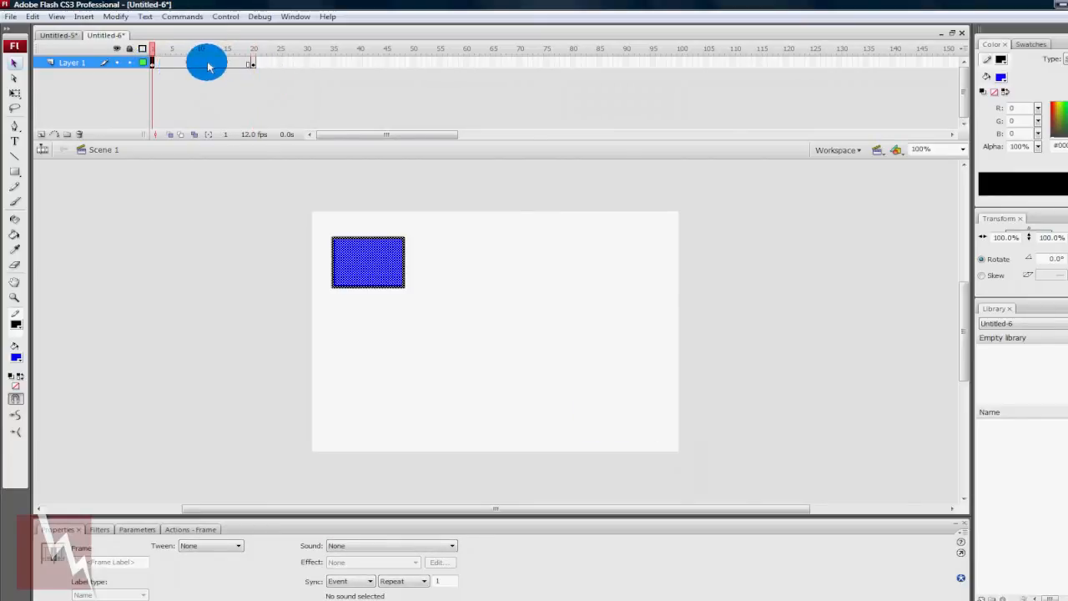
right_click(206, 64)
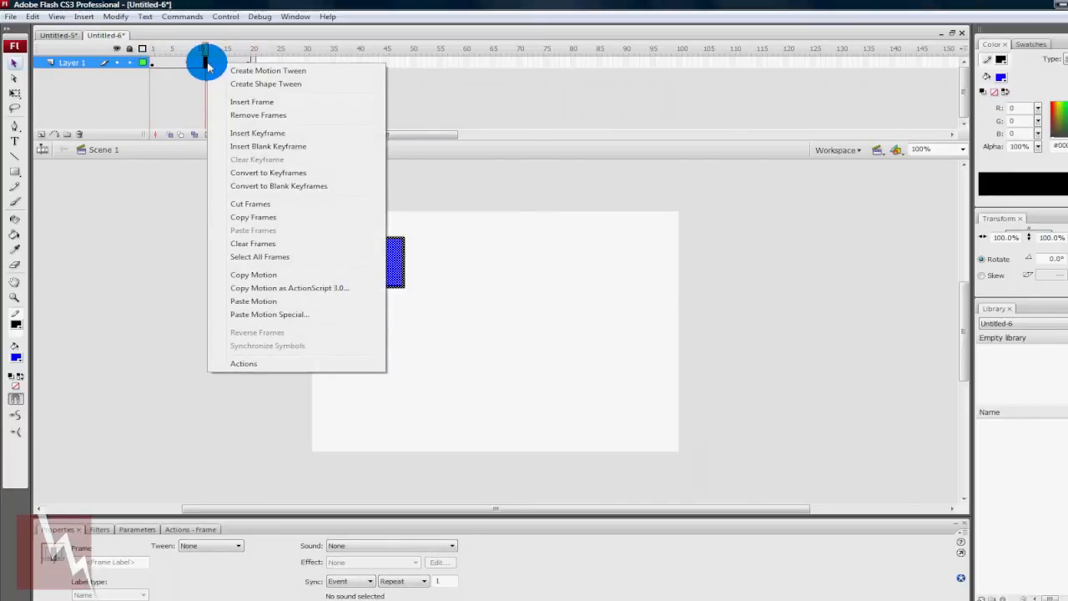
click(254, 71)
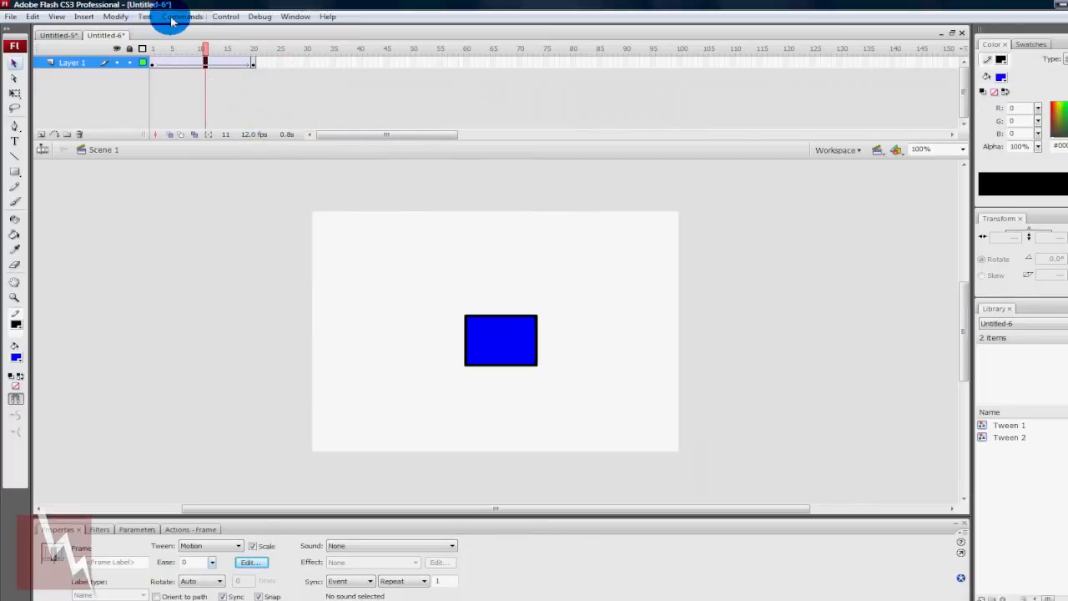
click(224, 17)
click(271, 104)
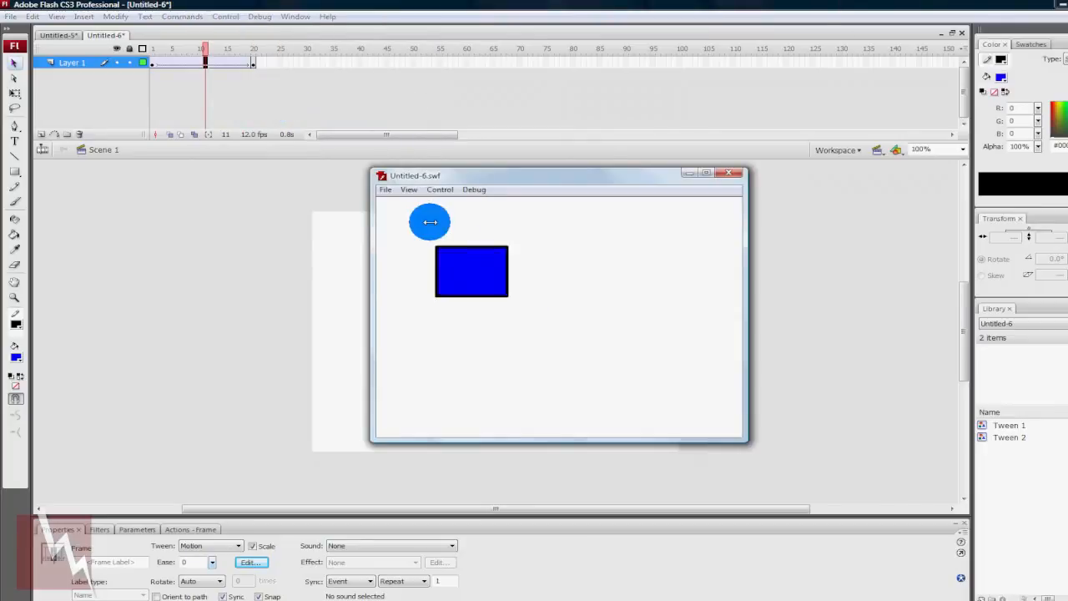